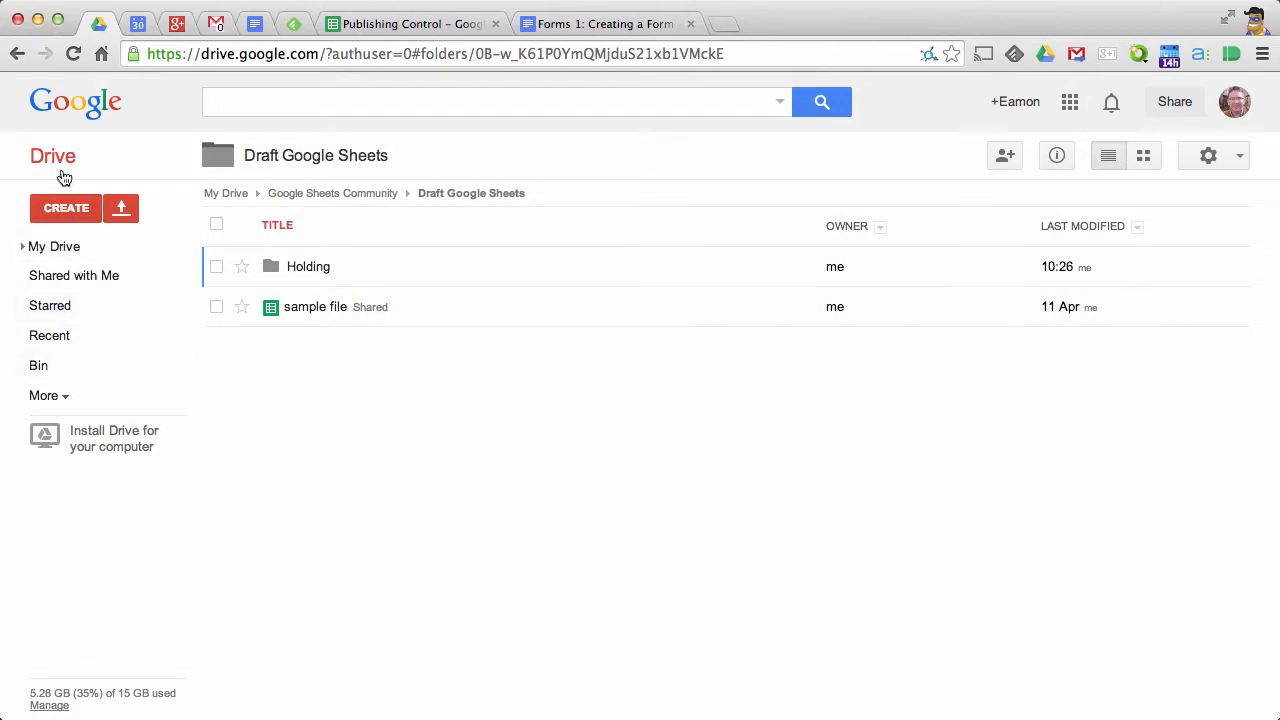
Create a new form in the Draft Google Sheets folder, titled "Test Form", with the Blue Birds theme.
click(66, 209)
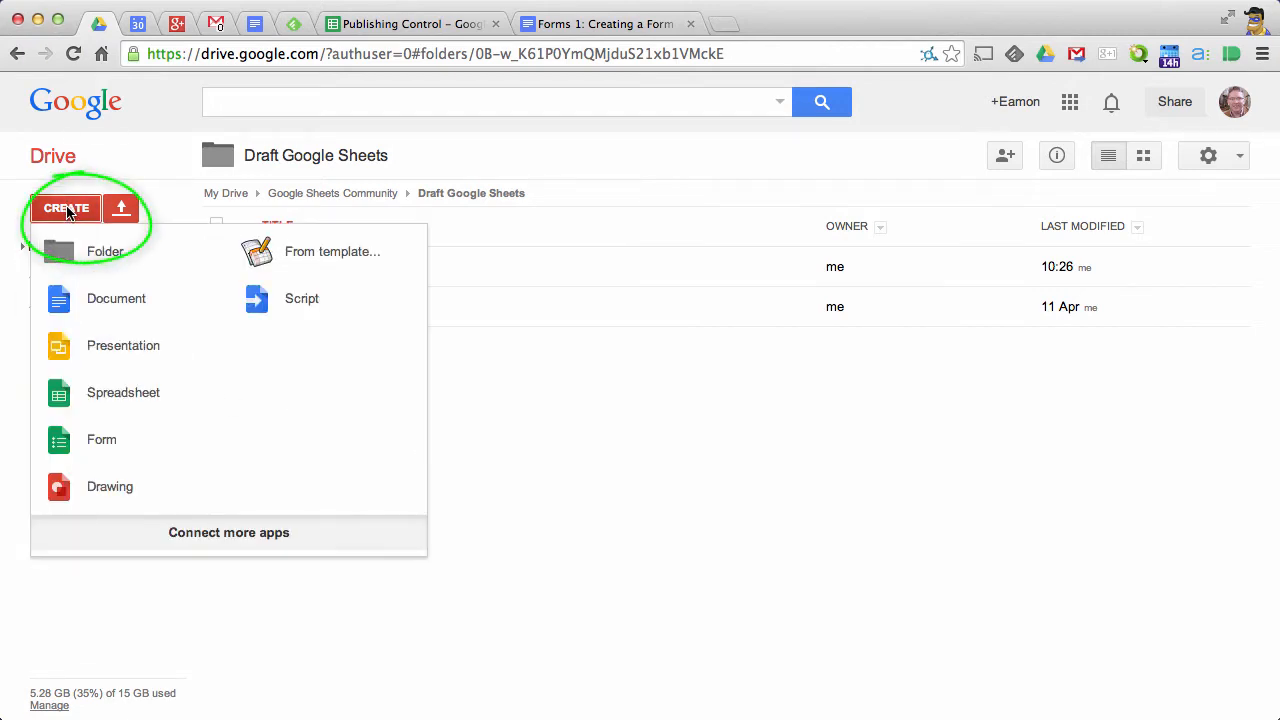
click(101, 441)
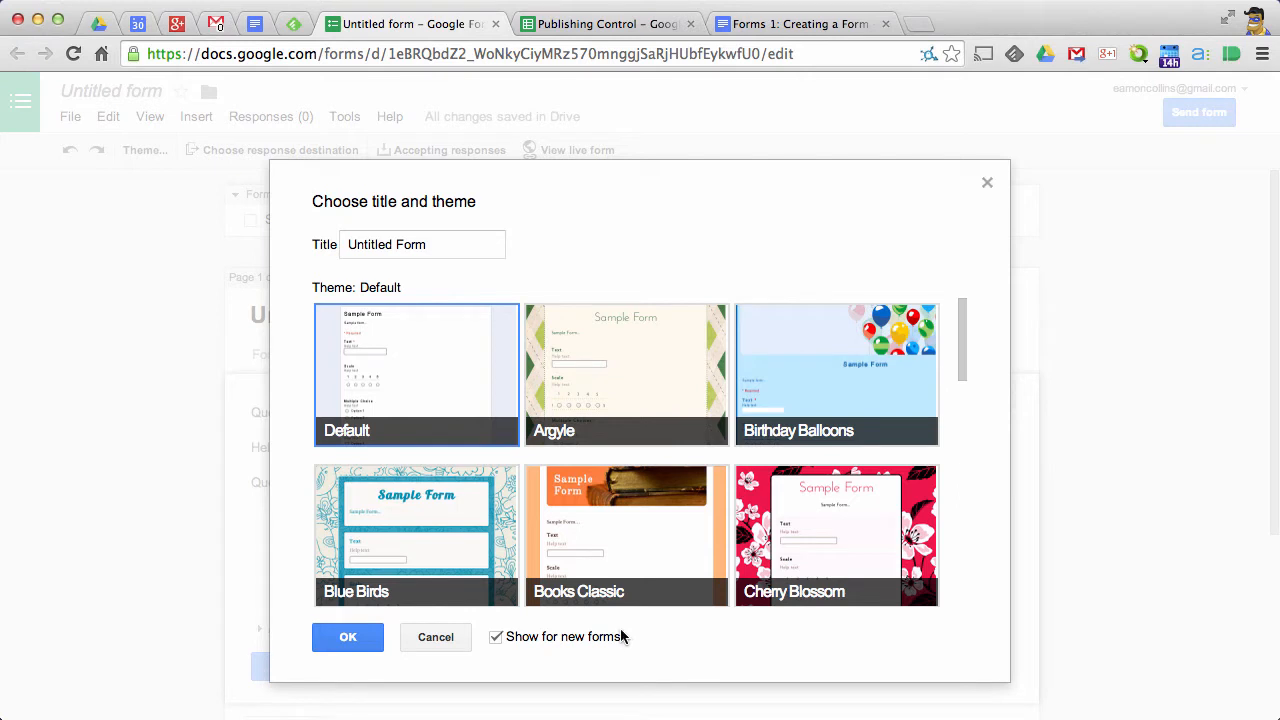
triple_click(436, 244)
text(Test Form)
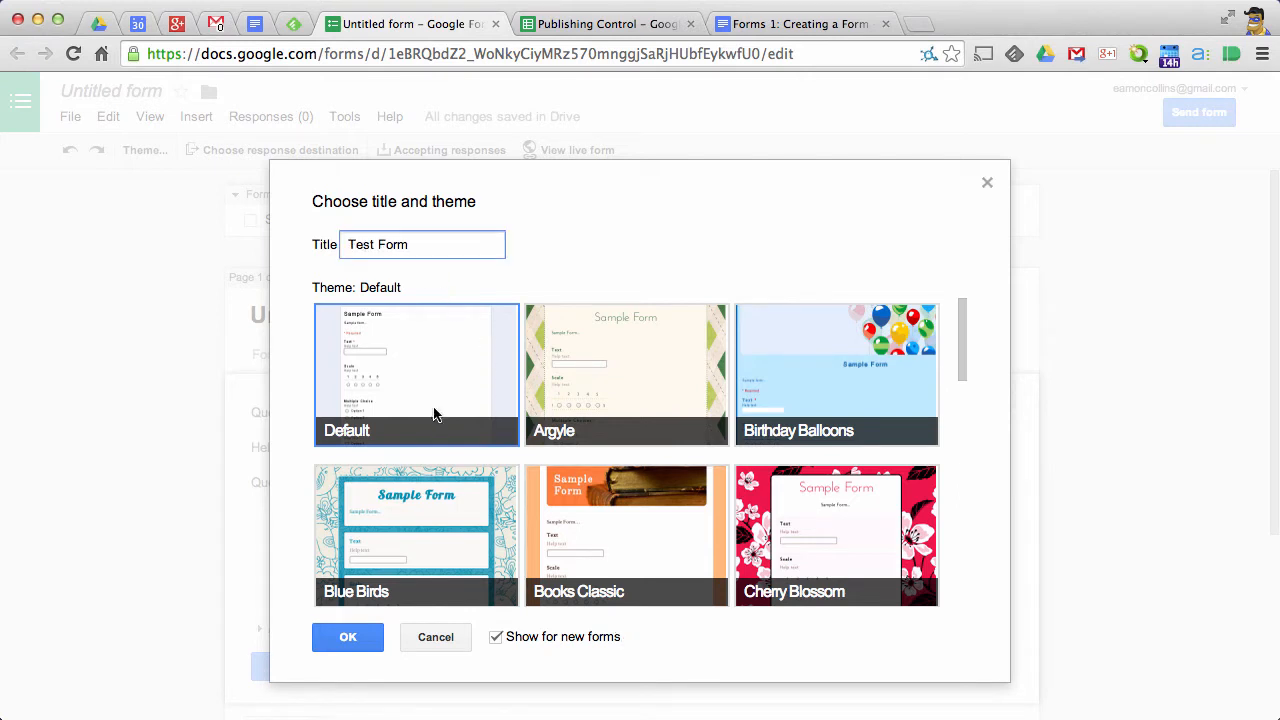
click(433, 568)
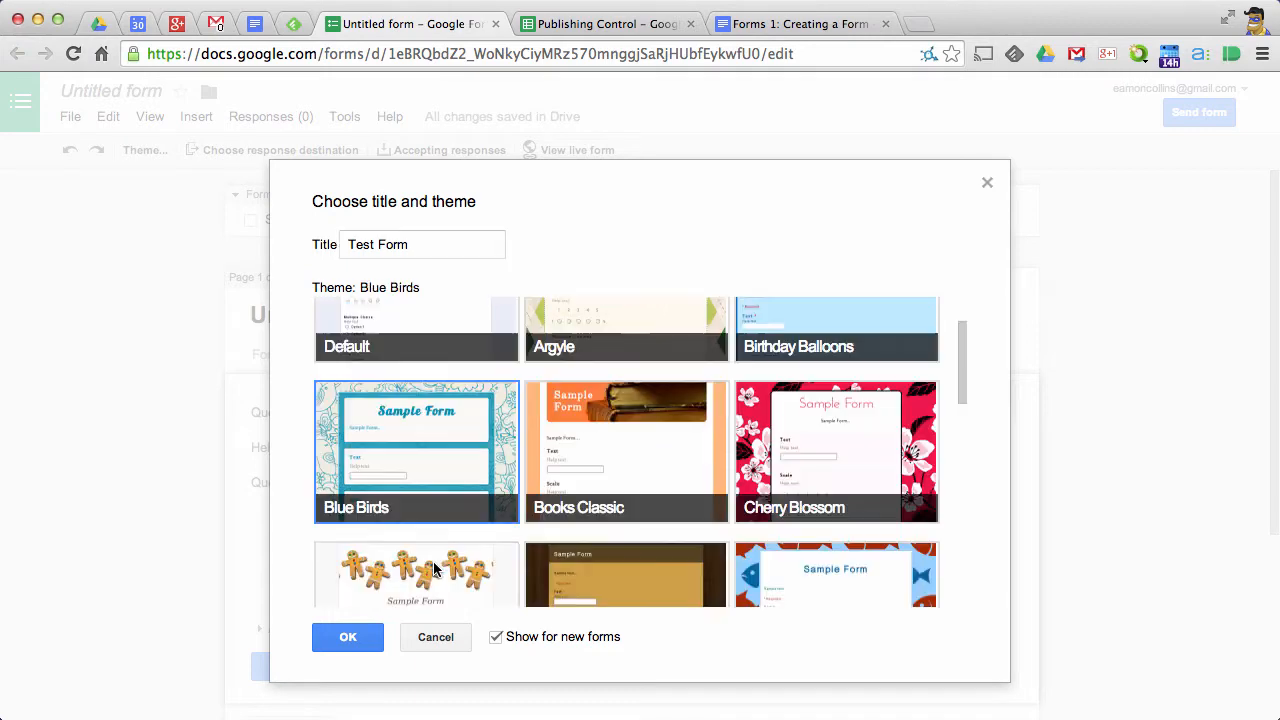
click(364, 640)
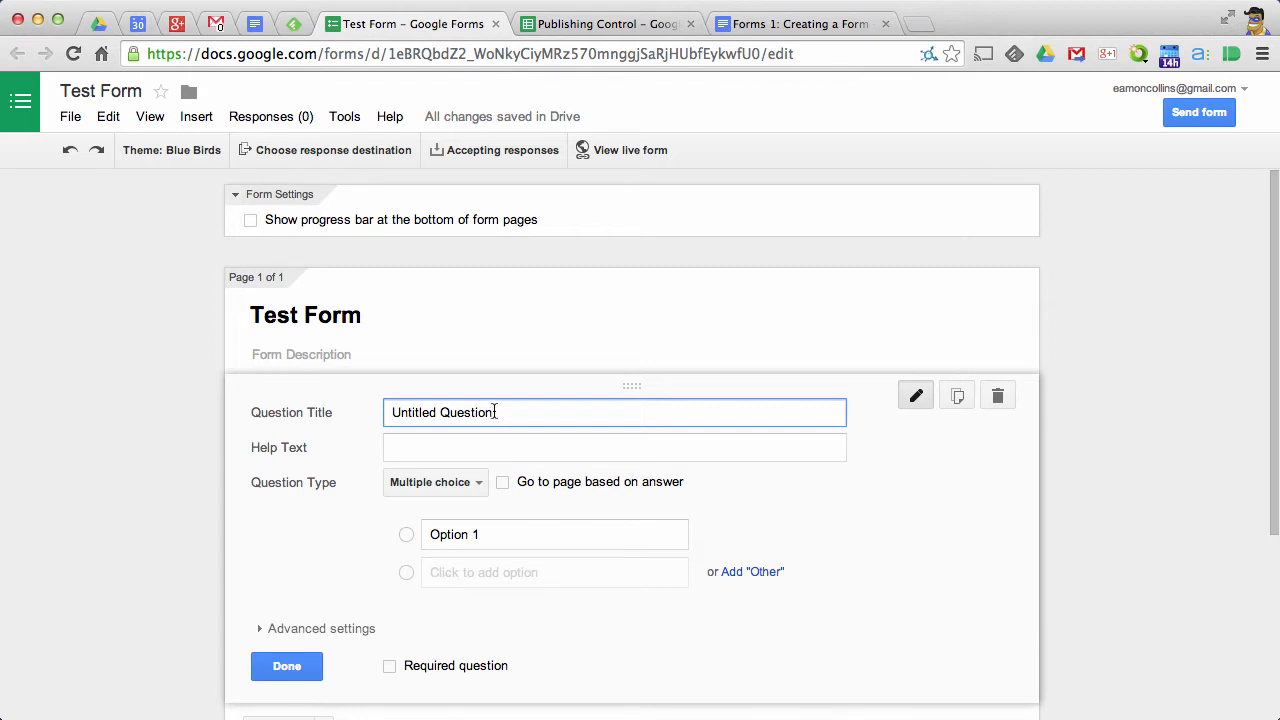
Set the title of the first question to "What does 1+1 give?".
drag(501, 412, 354, 406)
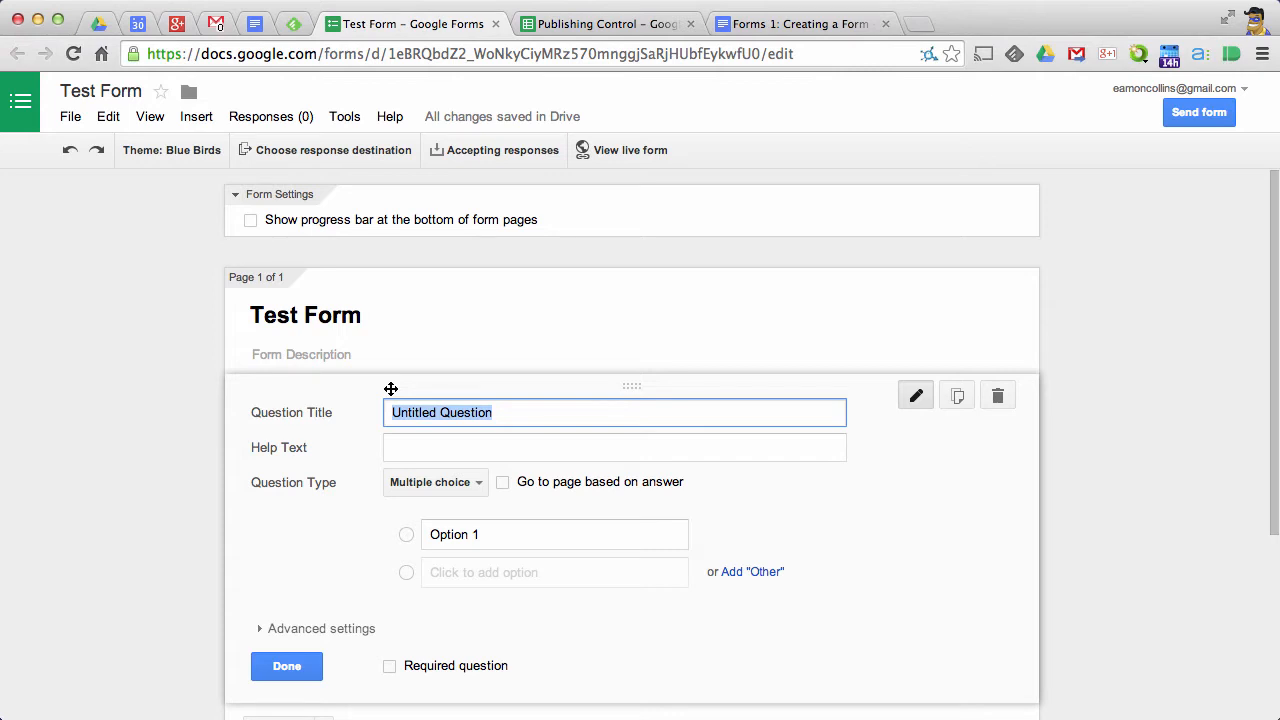
text(What)
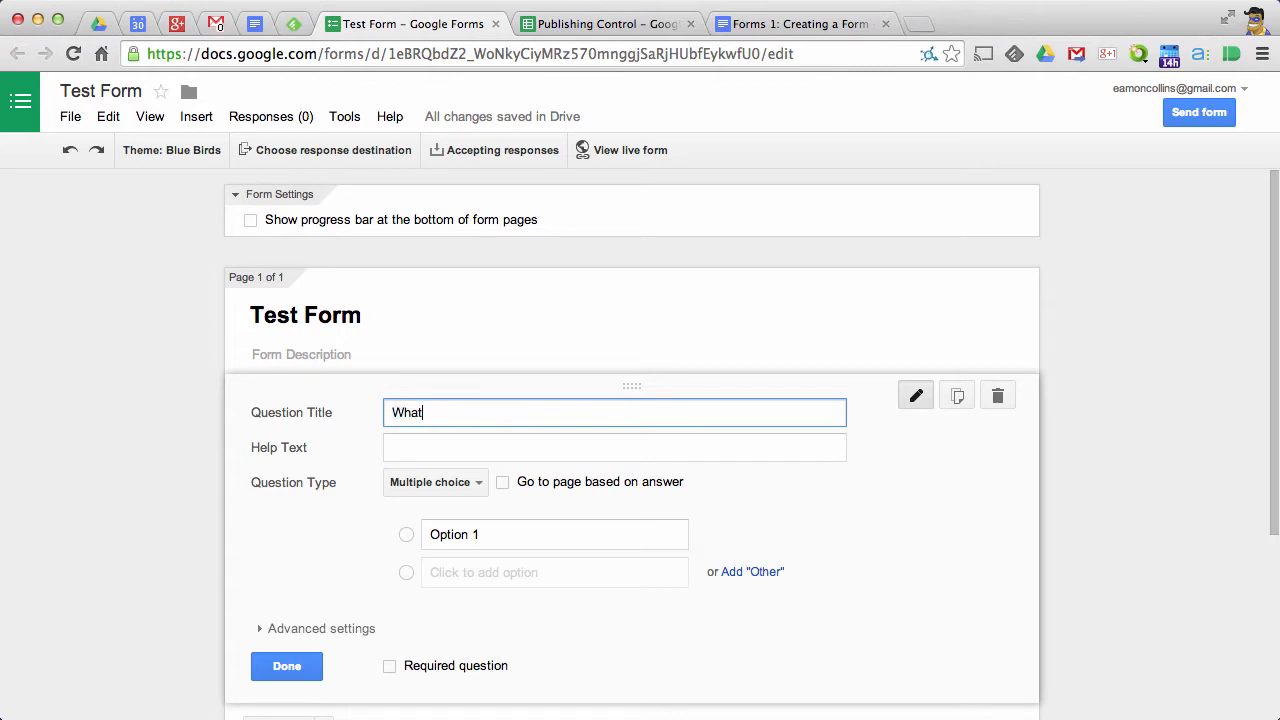
text( does 1+1 give?)
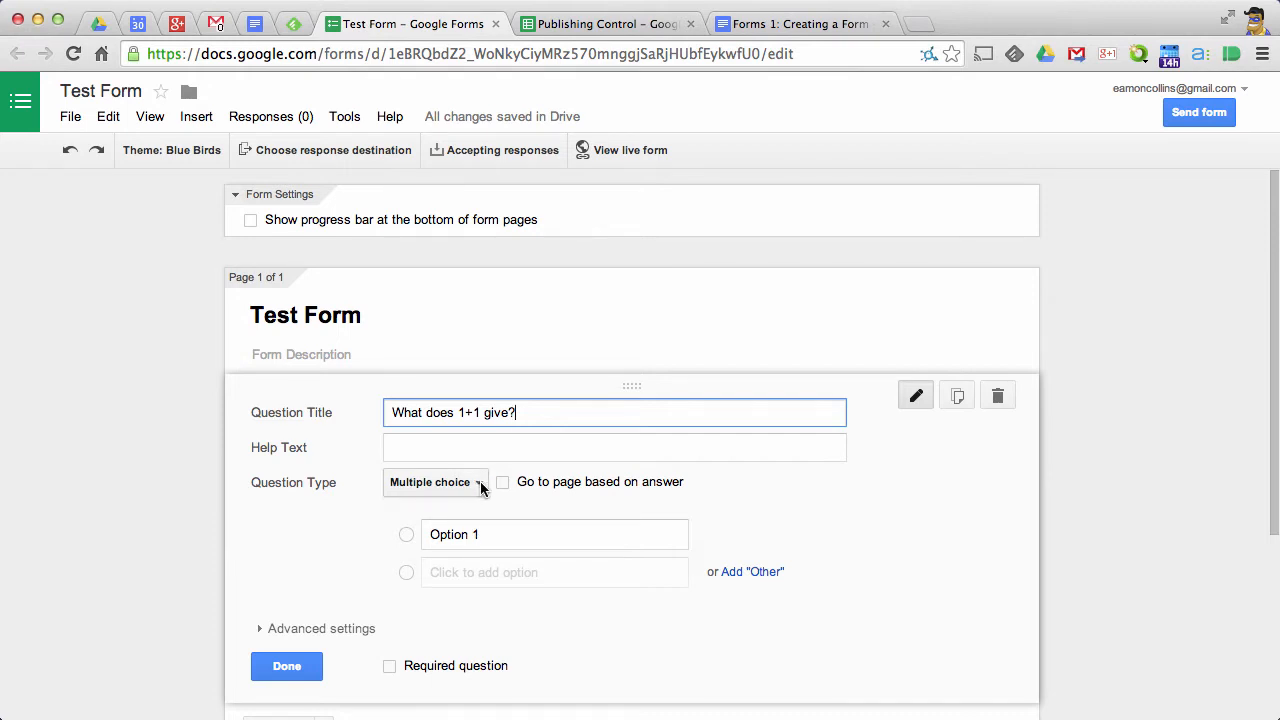
Enter 1, 0 and 3 as the first three answer options of the multiple-choice question.
click(491, 534)
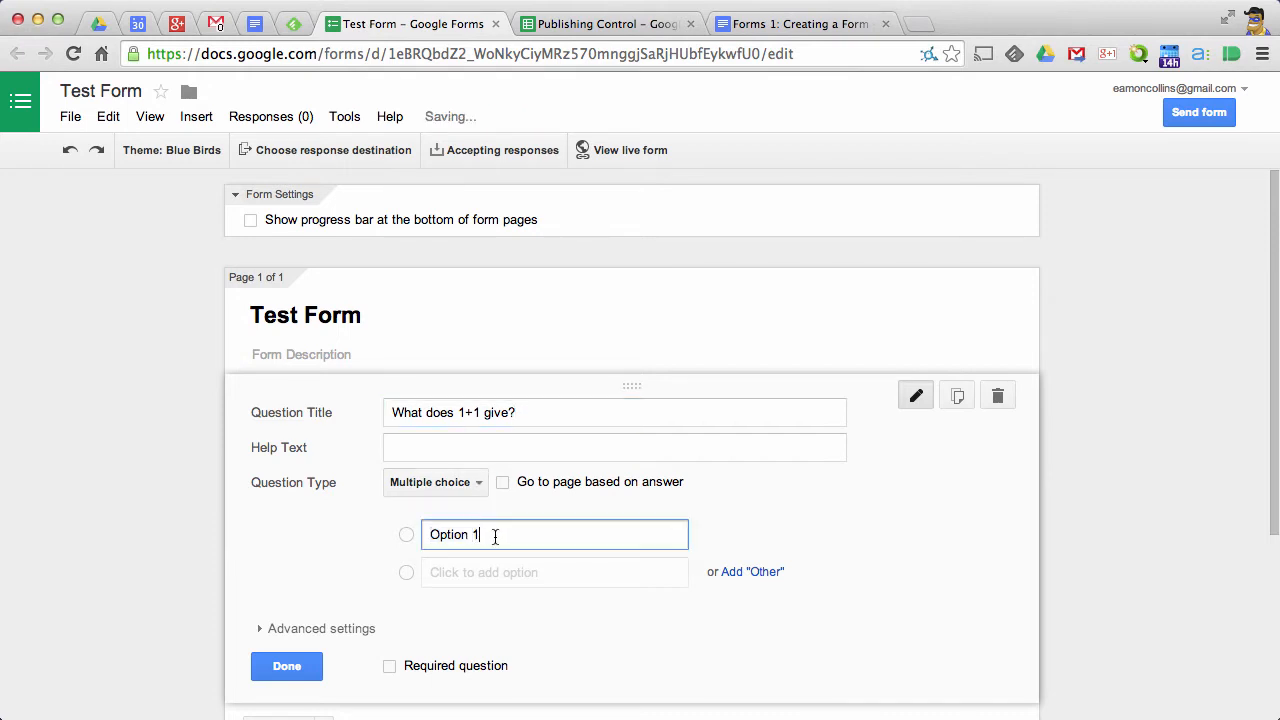
drag(491, 534, 423, 535)
text(1)
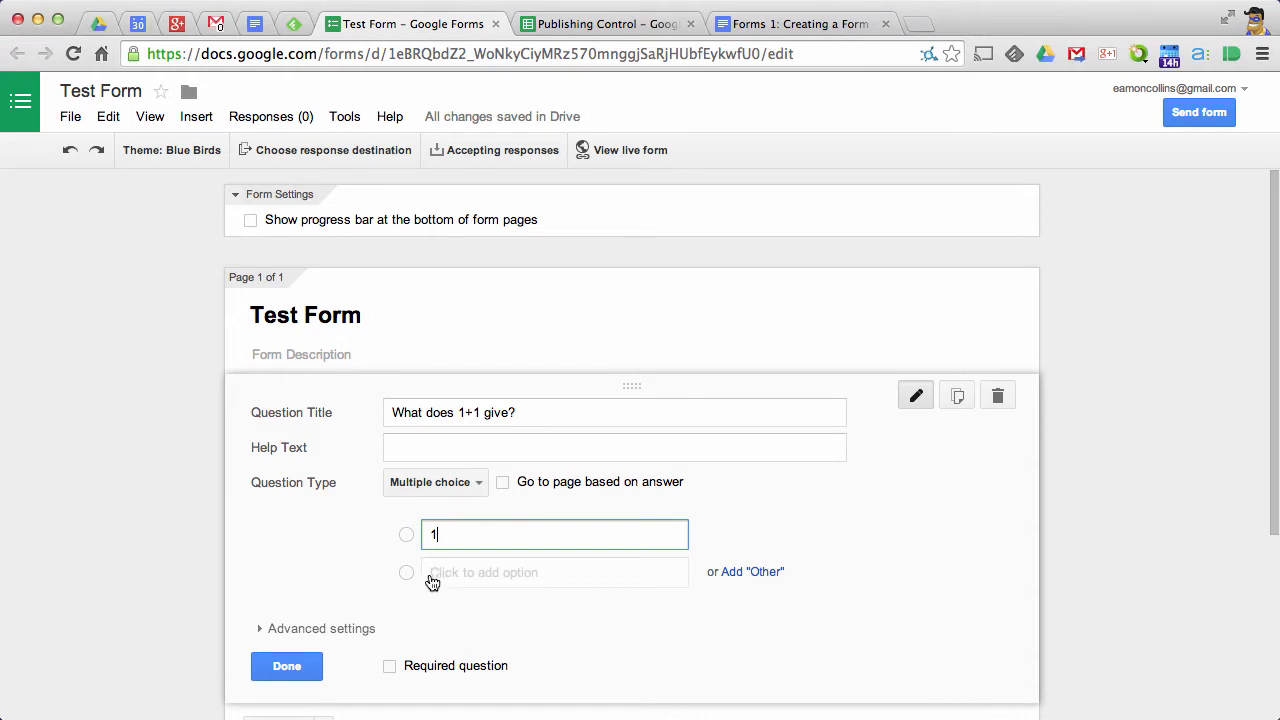
click(405, 574)
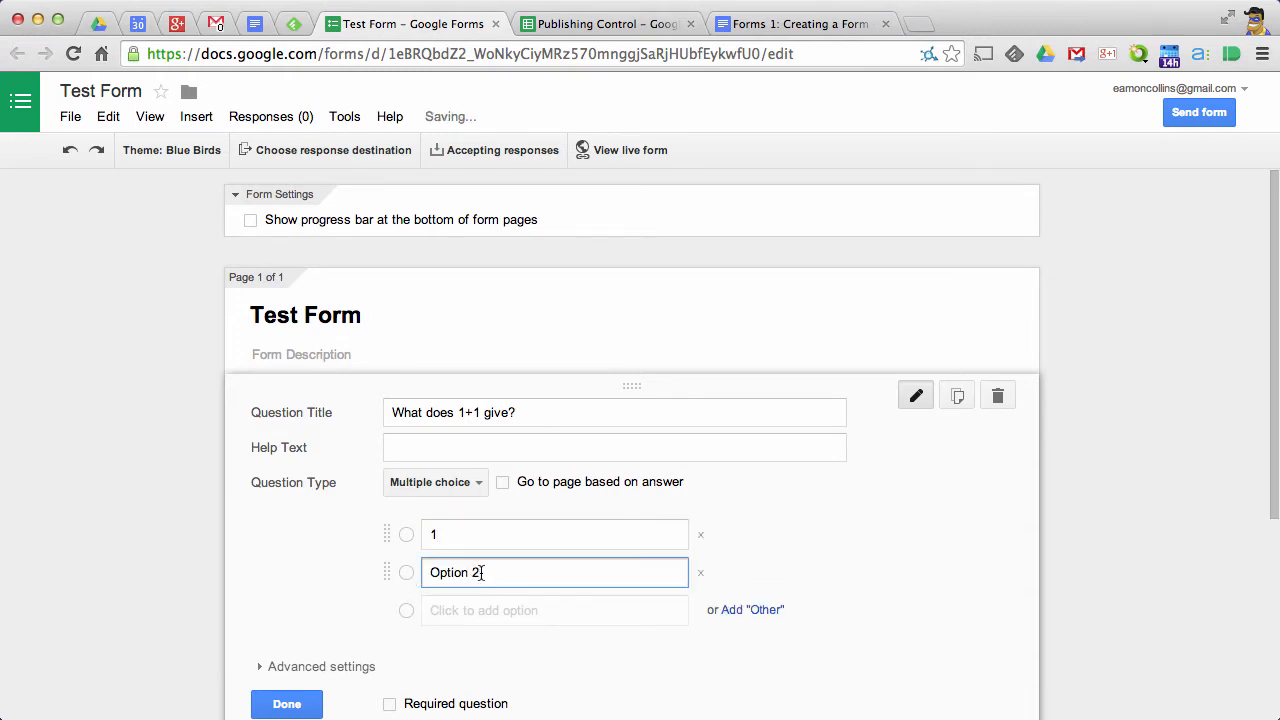
drag(481, 572, 401, 573)
text(0)
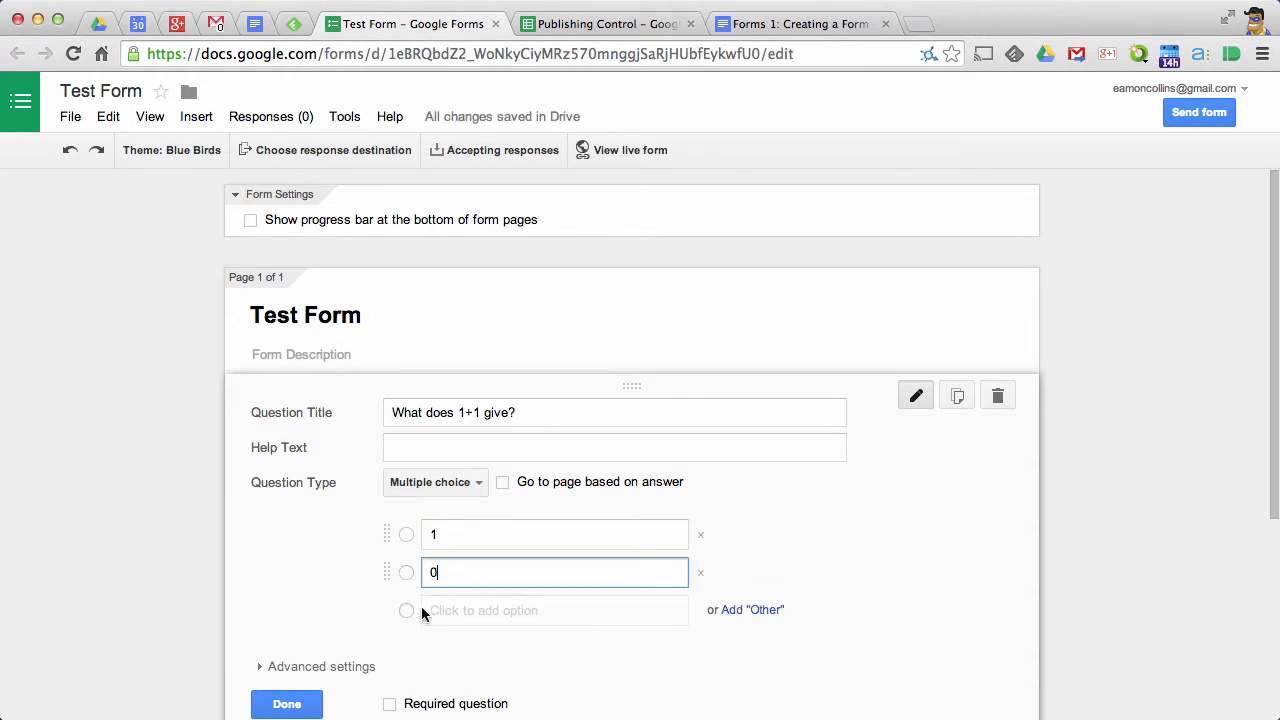
click(412, 612)
drag(481, 611, 401, 612)
text(3)
Add a fourth answer option reading "None of the above" to the 1+1 question.
click(404, 648)
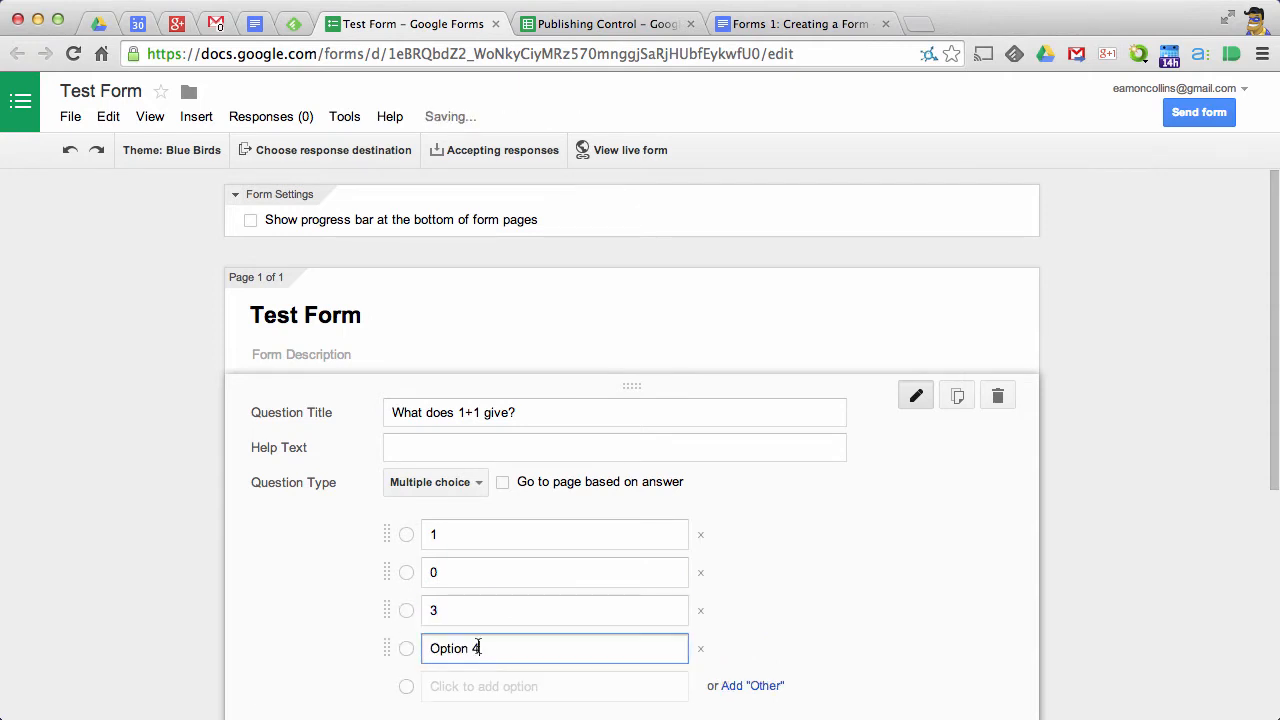
drag(484, 648, 425, 651)
text(No)
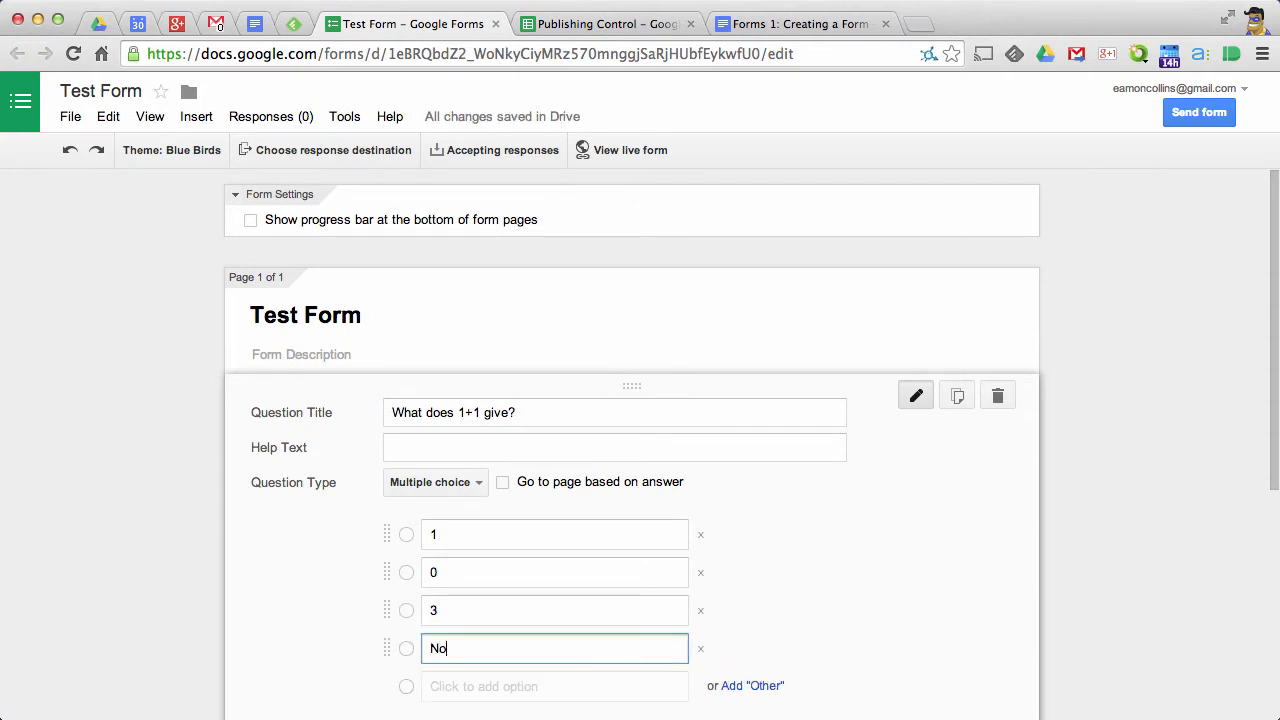
text(ne of)
text( the above)
Make the 1+1 question required and finish editing it.
scroll(591, 337, down, 3)
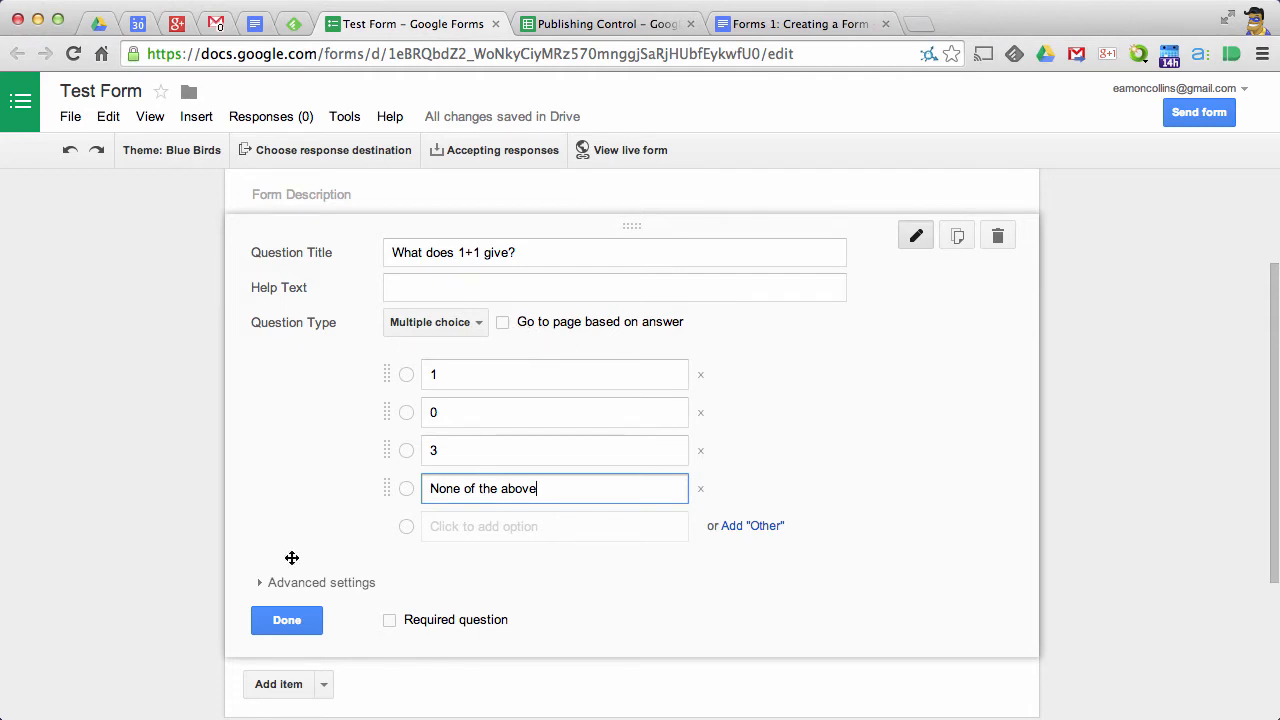
click(389, 621)
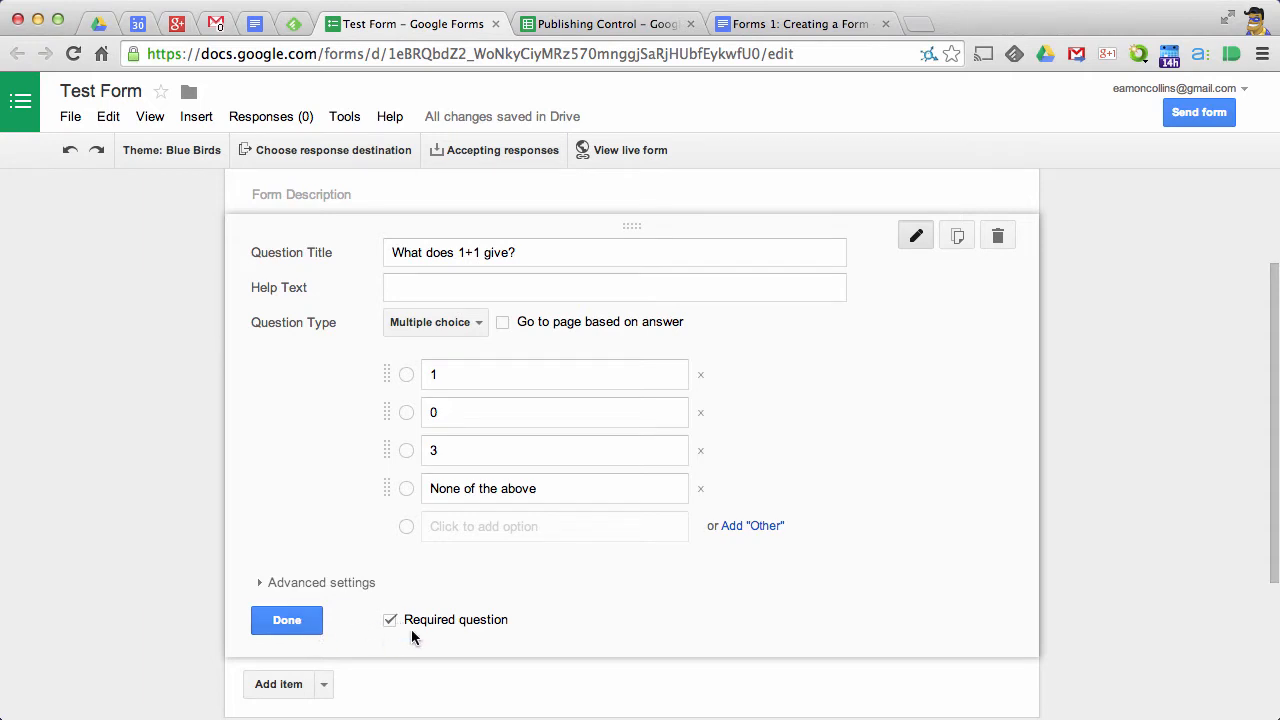
click(289, 623)
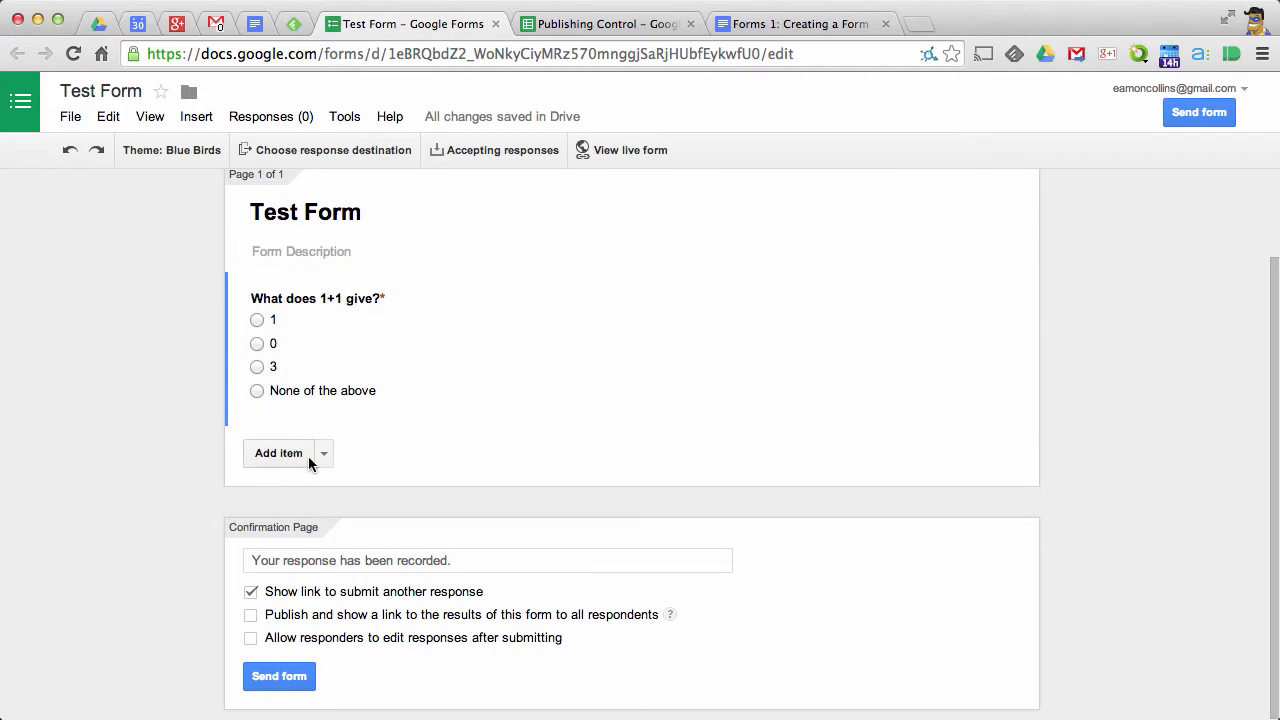
Add a second question titled "Is this form any good?" and set its type to Scale.
click(279, 453)
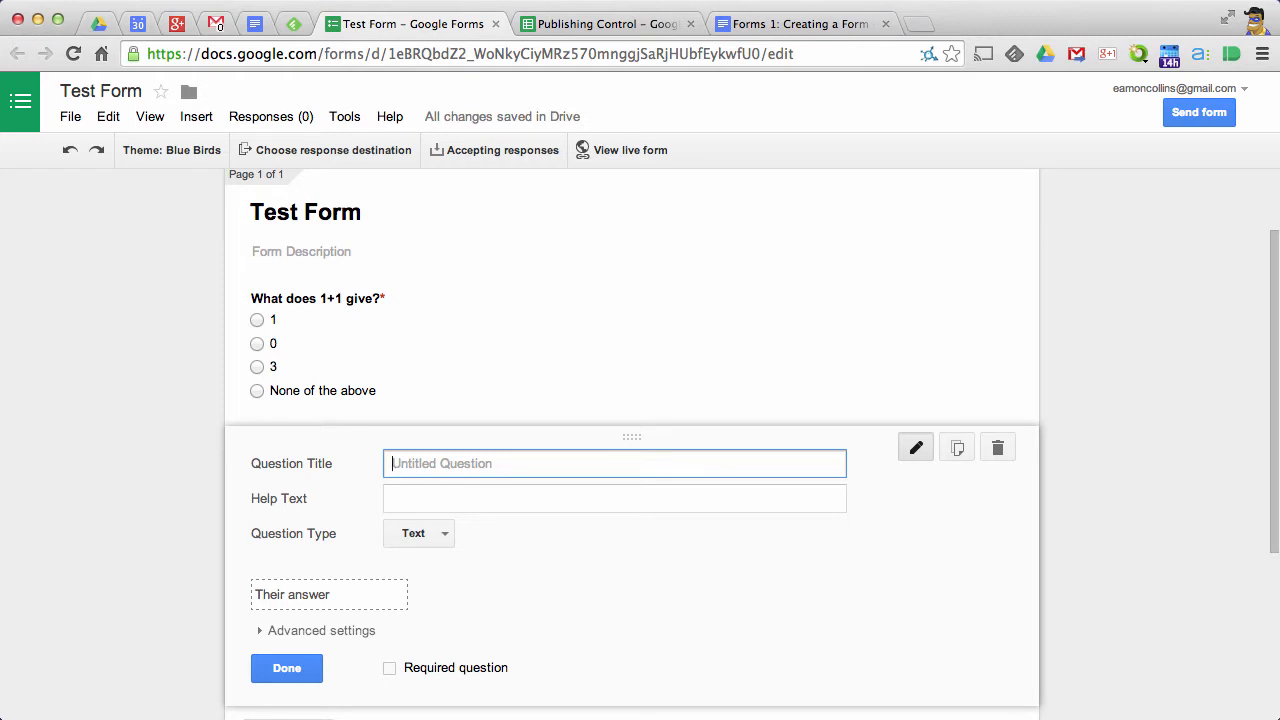
text(Is this form any good?)
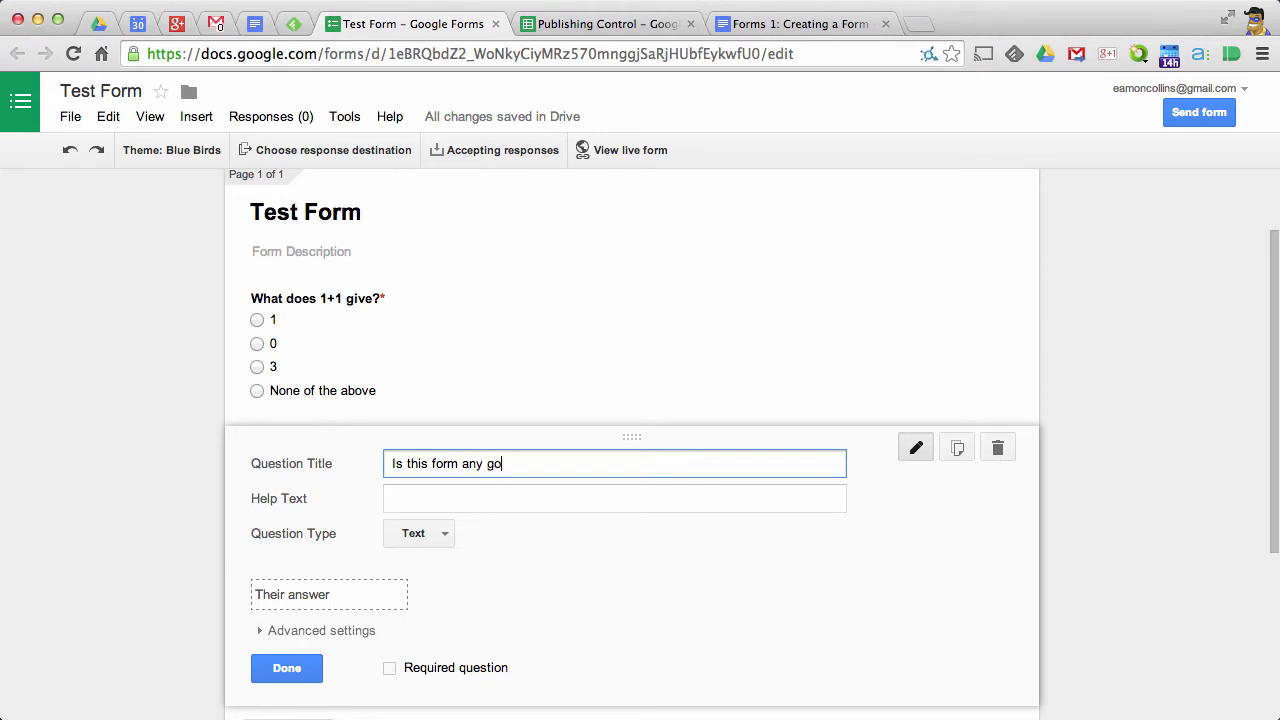
click(435, 537)
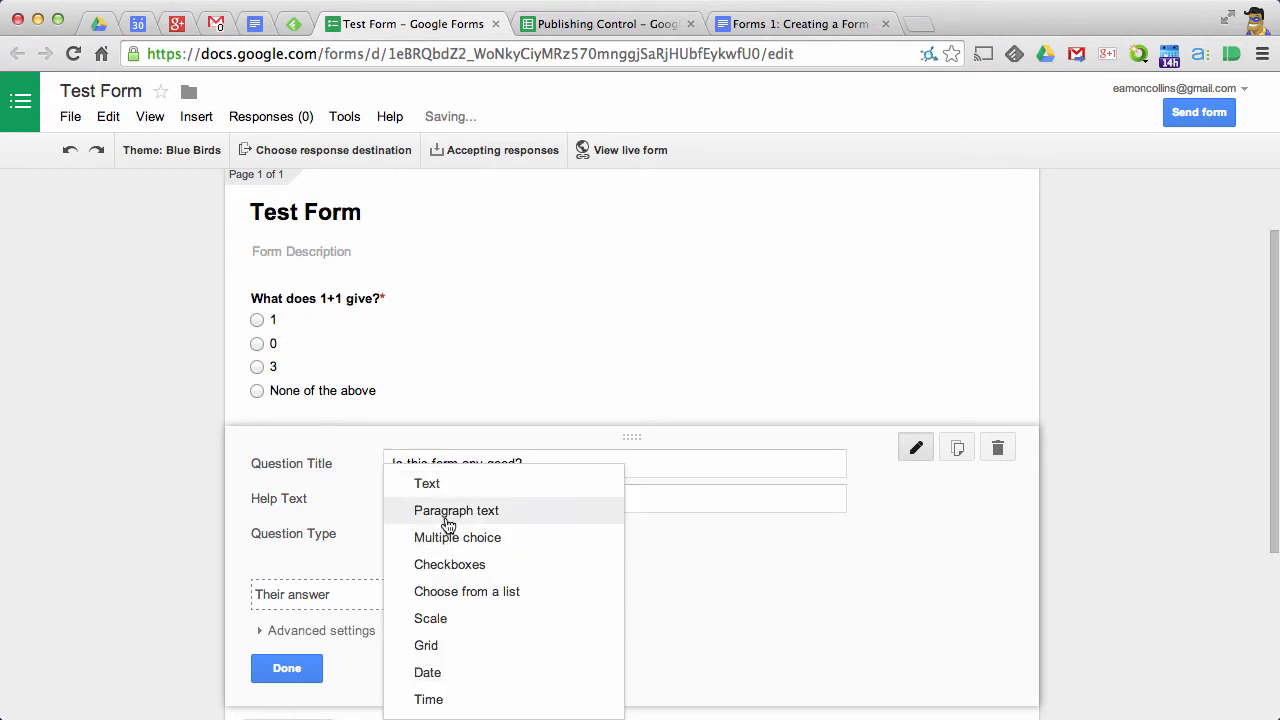
click(443, 620)
Label scale end 1 as "Rubbish" and end 5 as "Brilliant", and finish editing the question.
text(R)
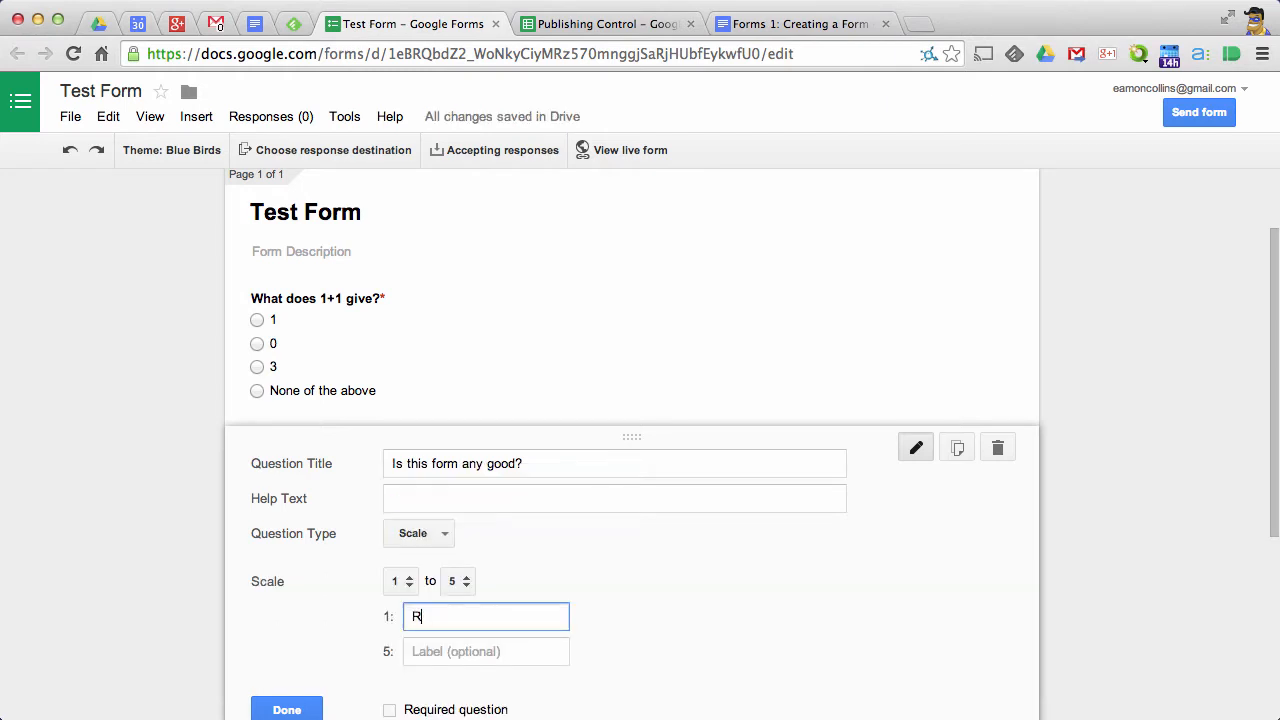
text(ubbish)
key(Tab)
scroll(454, 580, down, 3)
text(Br)
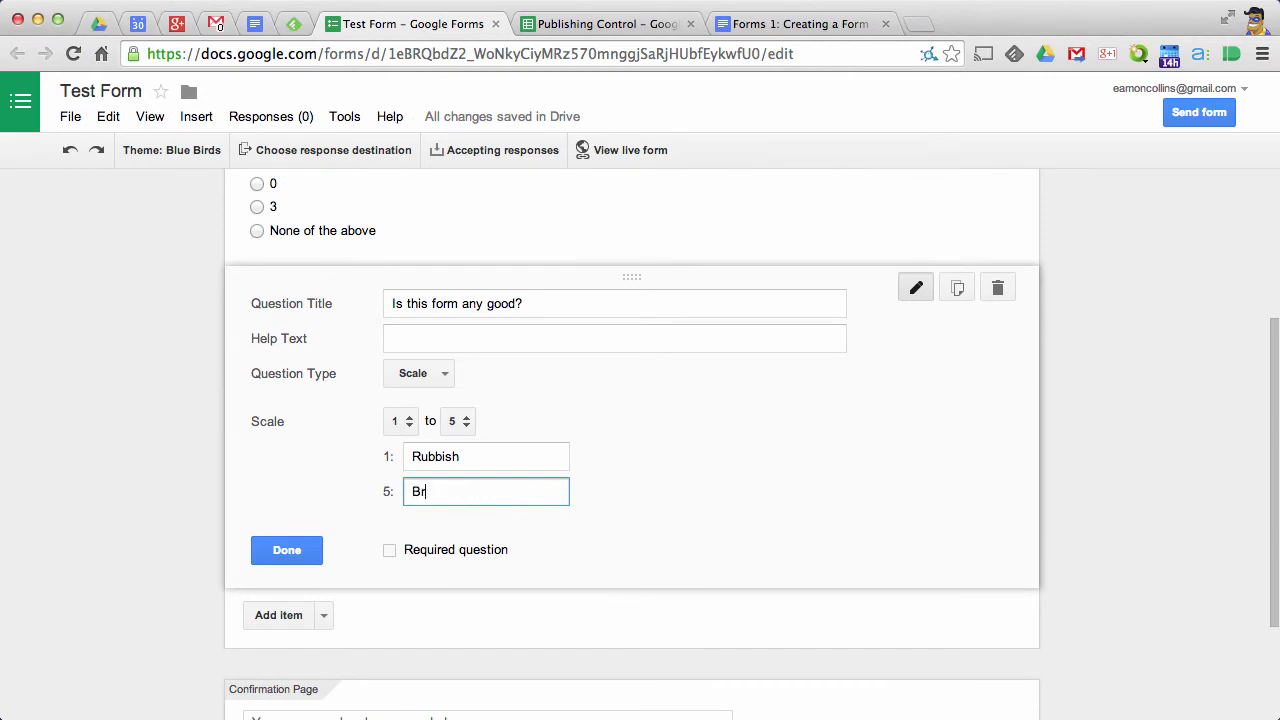
text(illiant)
click(287, 550)
Add a third question titled "What is your background employment" and set its type to Checkboxes.
scroll(290, 580, up, 3)
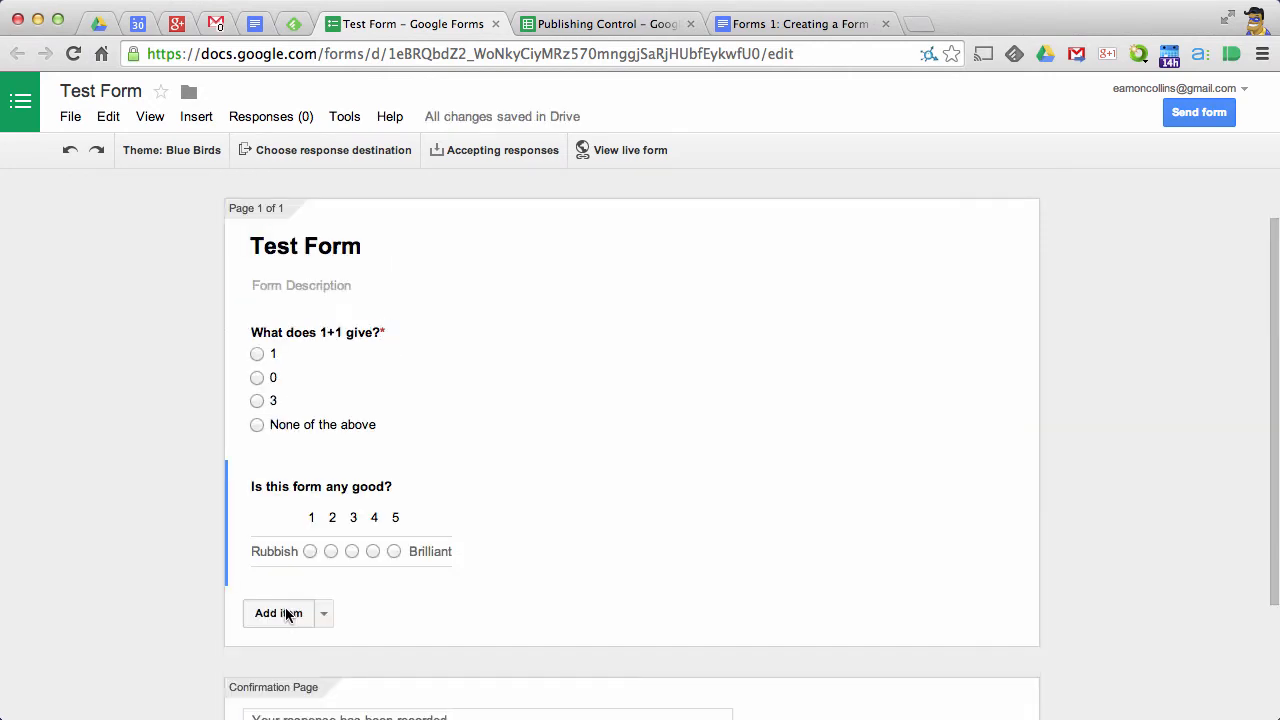
click(286, 613)
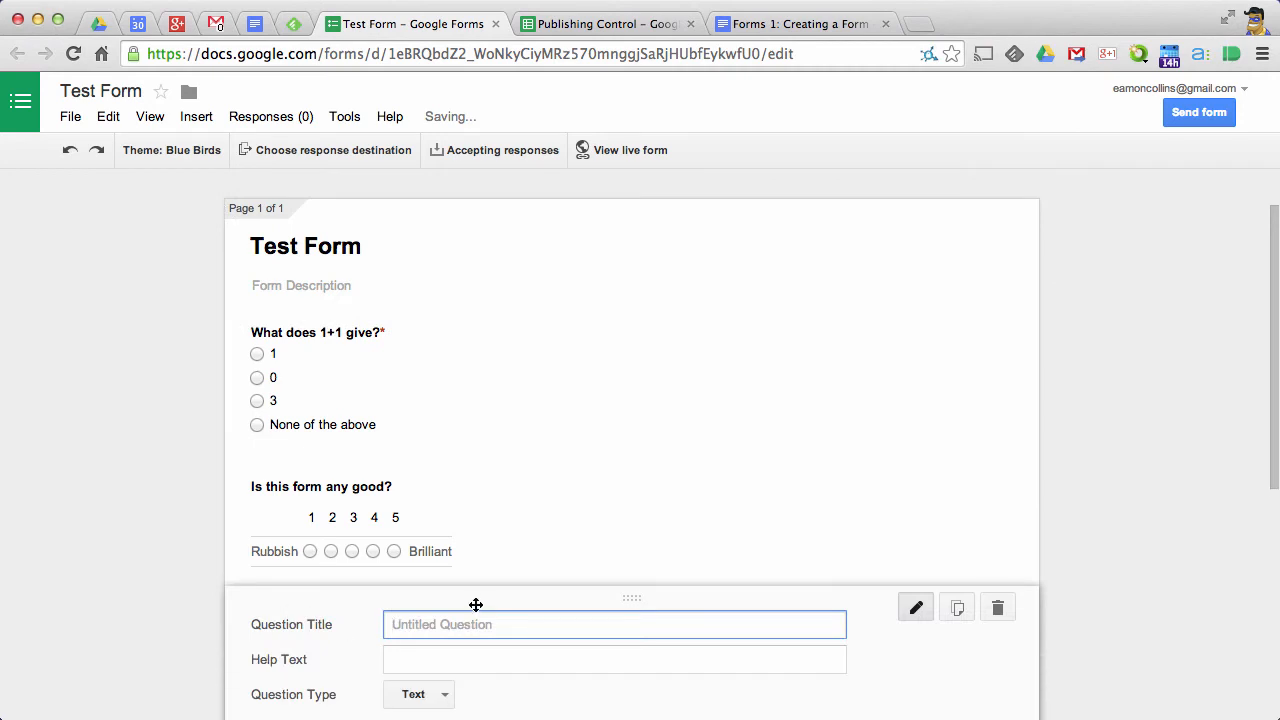
text(Wha)
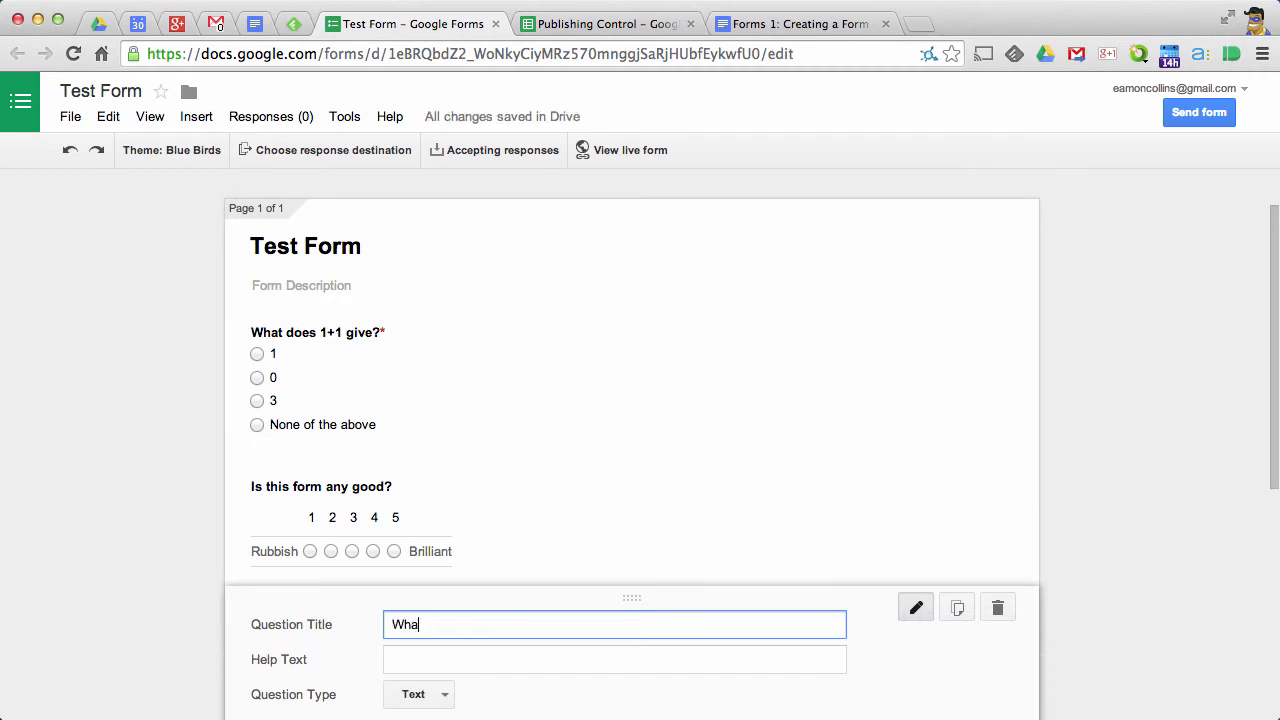
text(t is you)
text(r background employment)
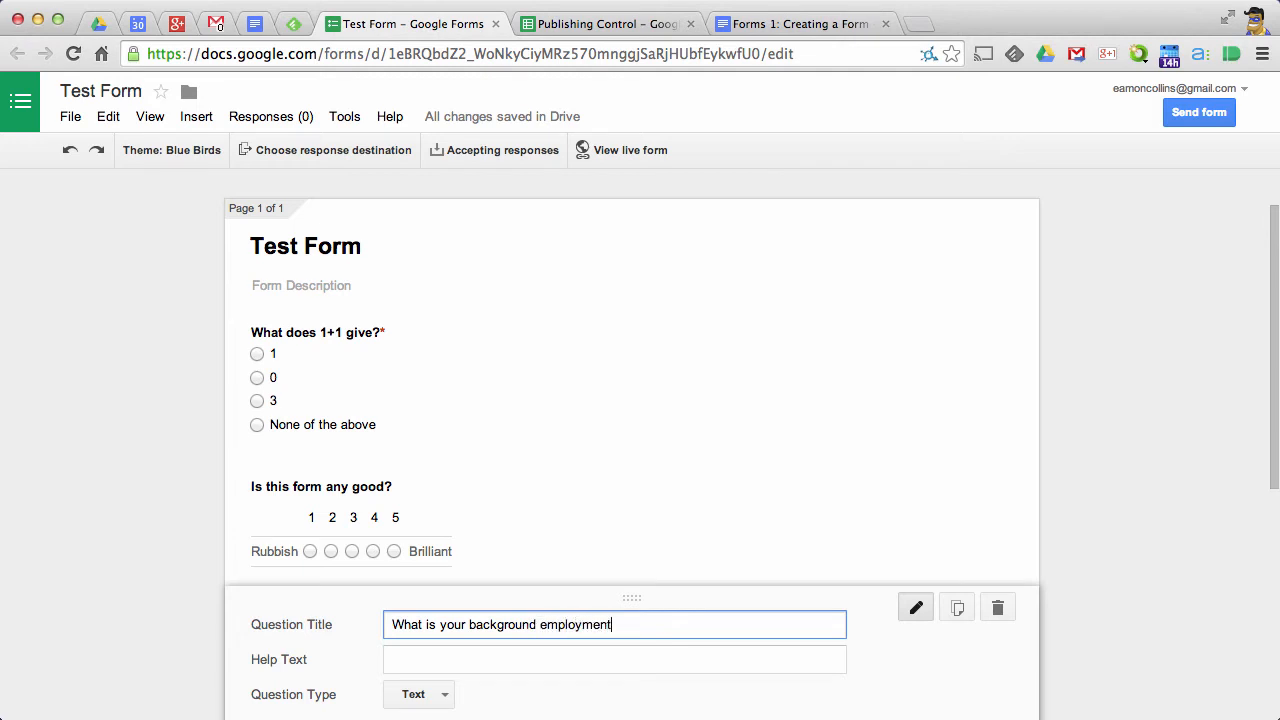
click(451, 691)
click(446, 697)
click(451, 705)
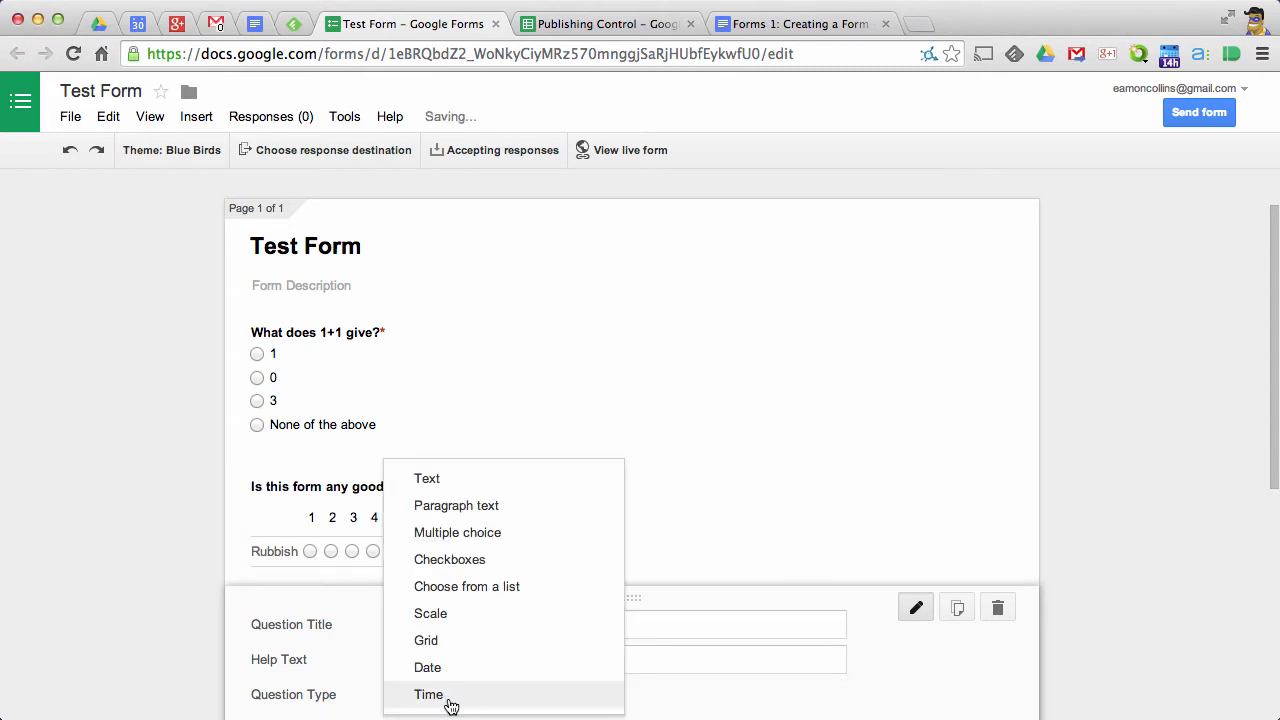
click(461, 567)
Enter "Tech" and "Journalism" as the first two options of the employment question.
scroll(542, 604, down, 5)
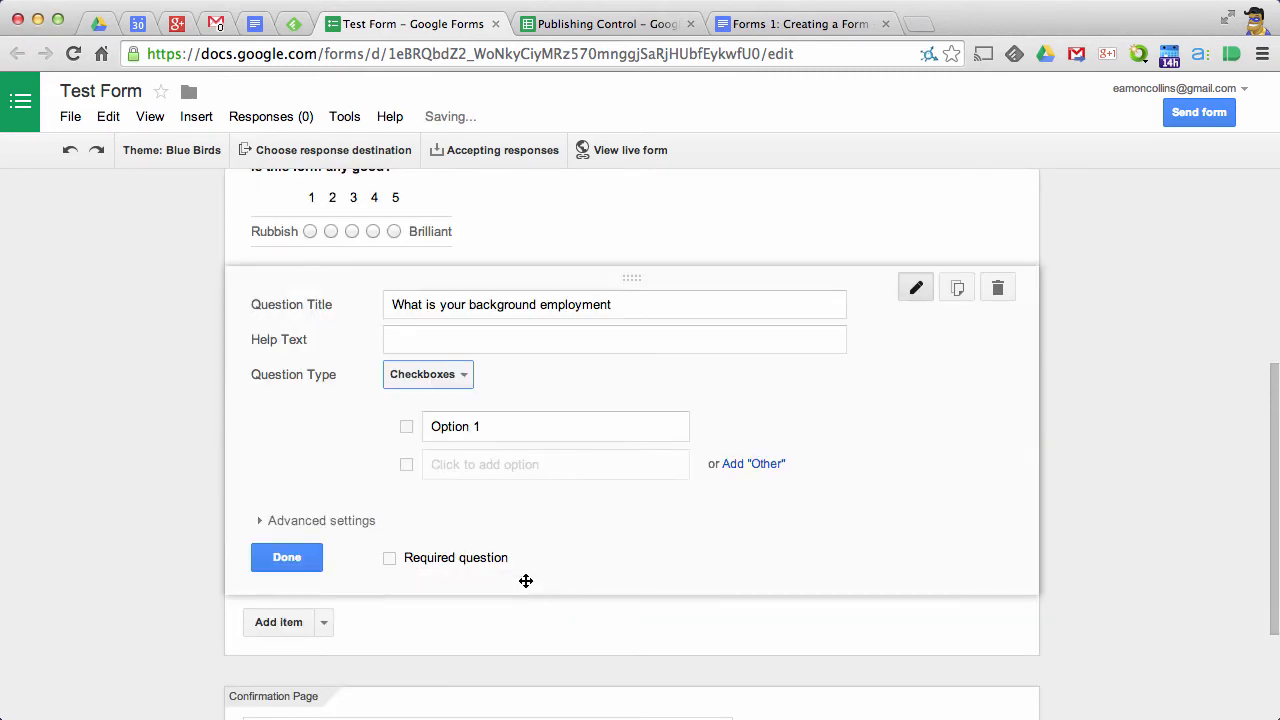
click(432, 430)
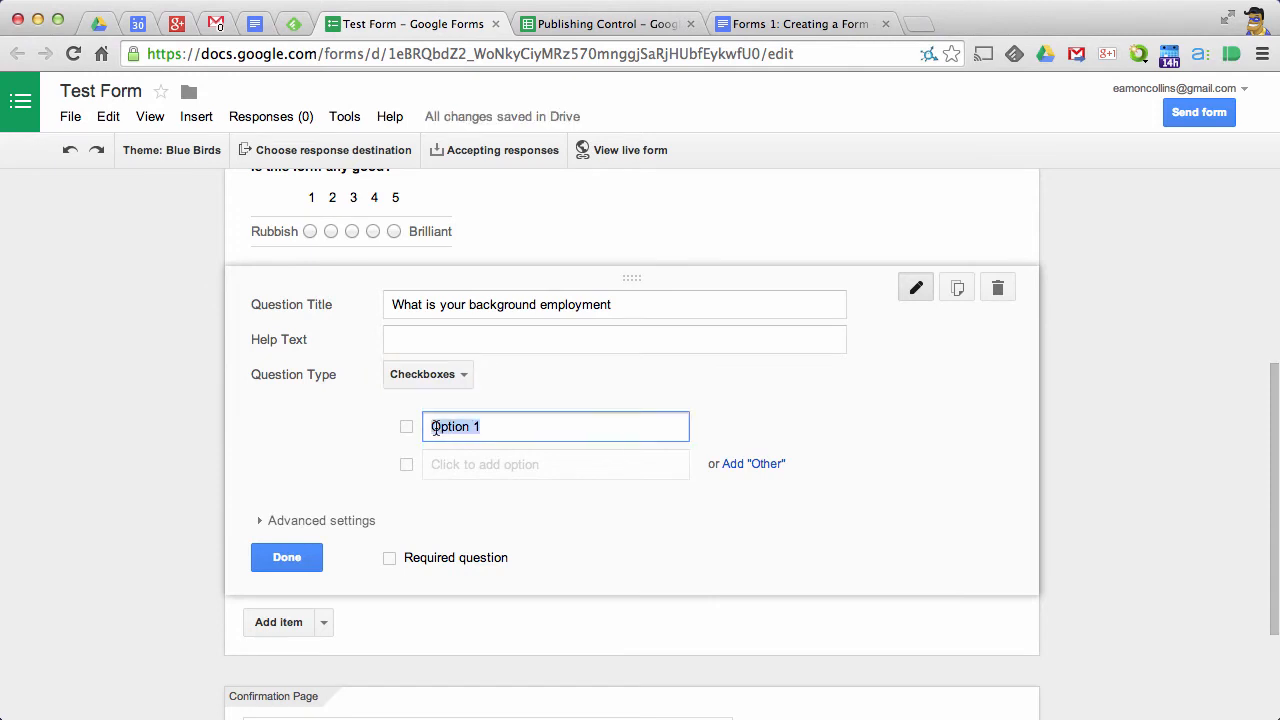
text(Tech)
click(449, 466)
drag(514, 464, 414, 466)
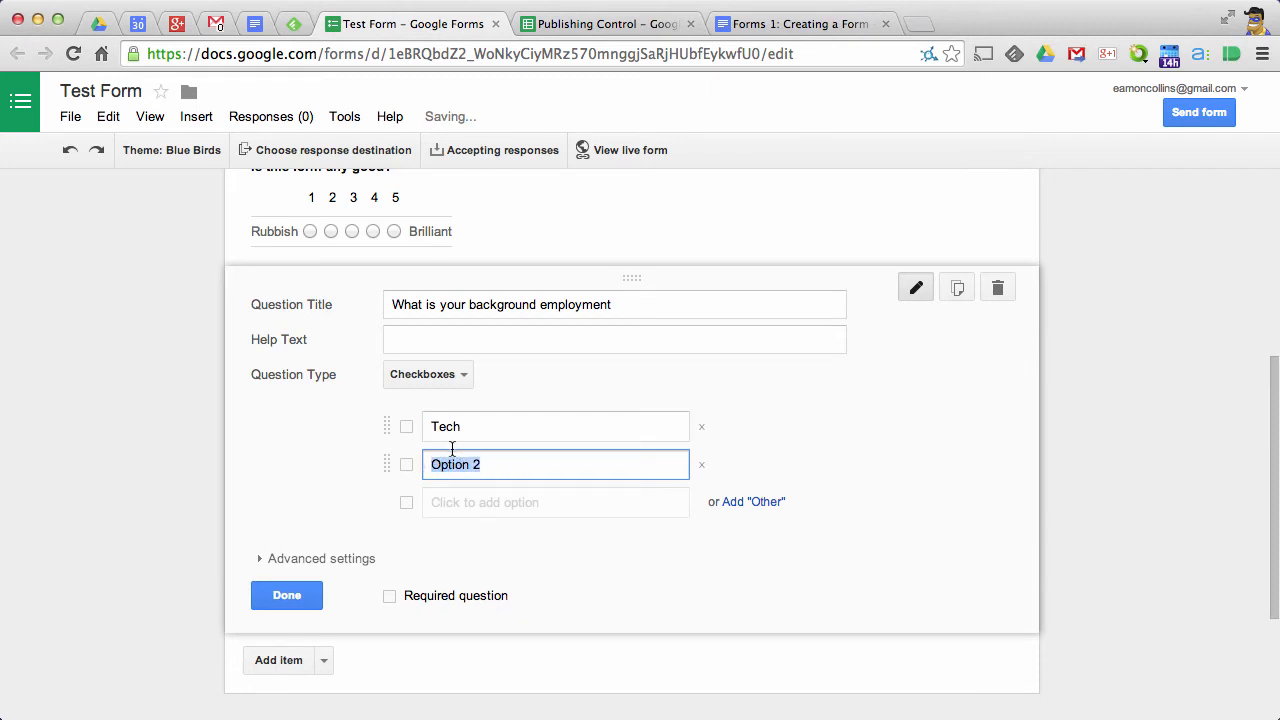
text(Journalish)
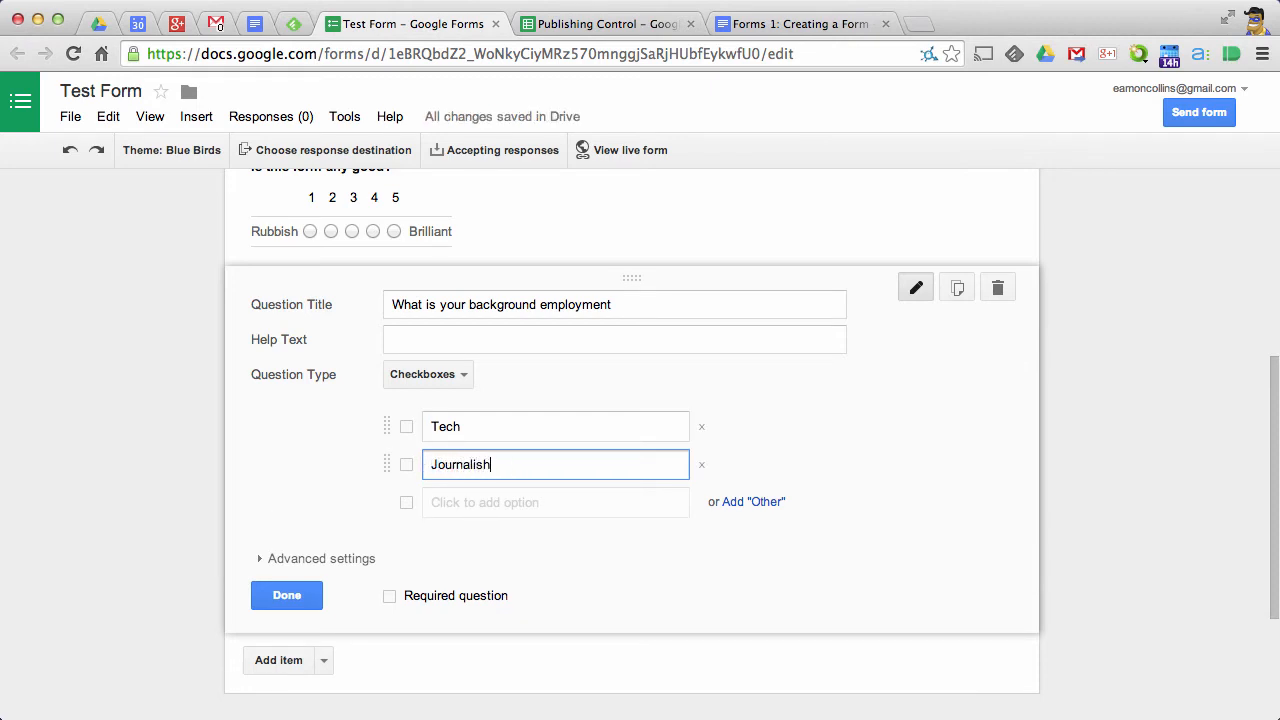
key(BackSpace)
text(m)
Add "Education" and "Student" as the third and fourth options of the employment question.
click(441, 511)
text(E)
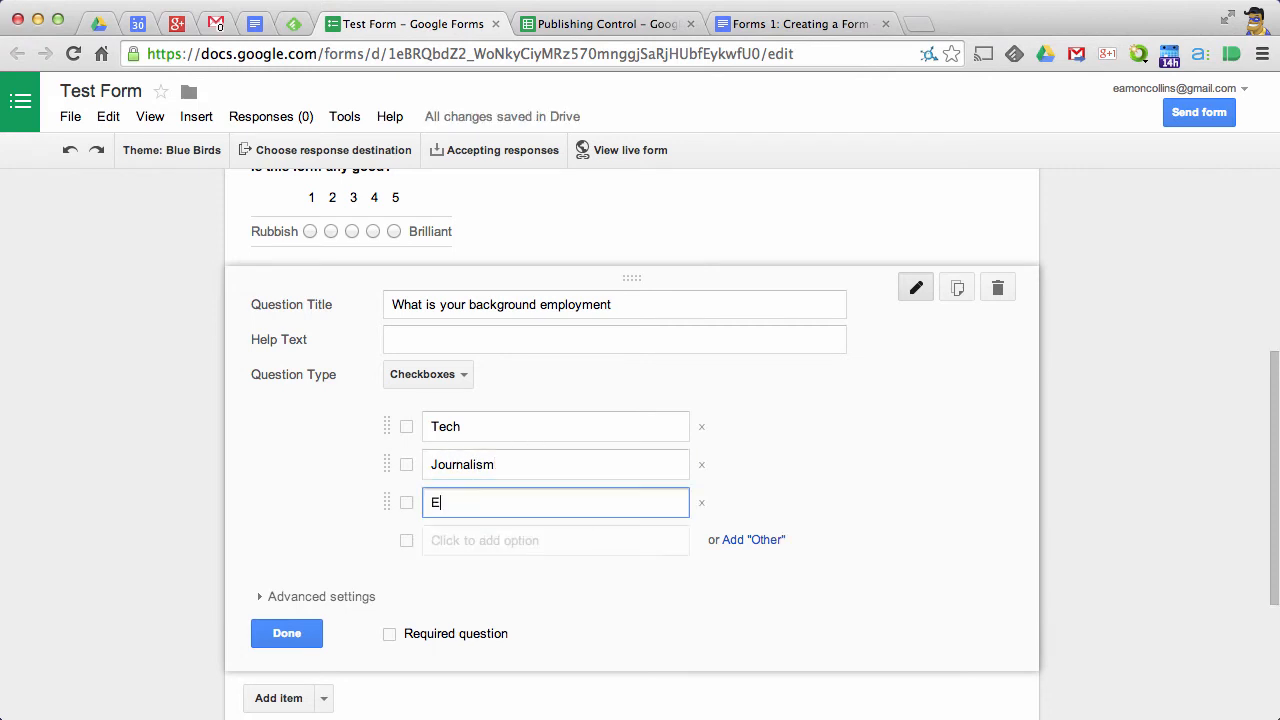
text(ducation)
click(475, 540)
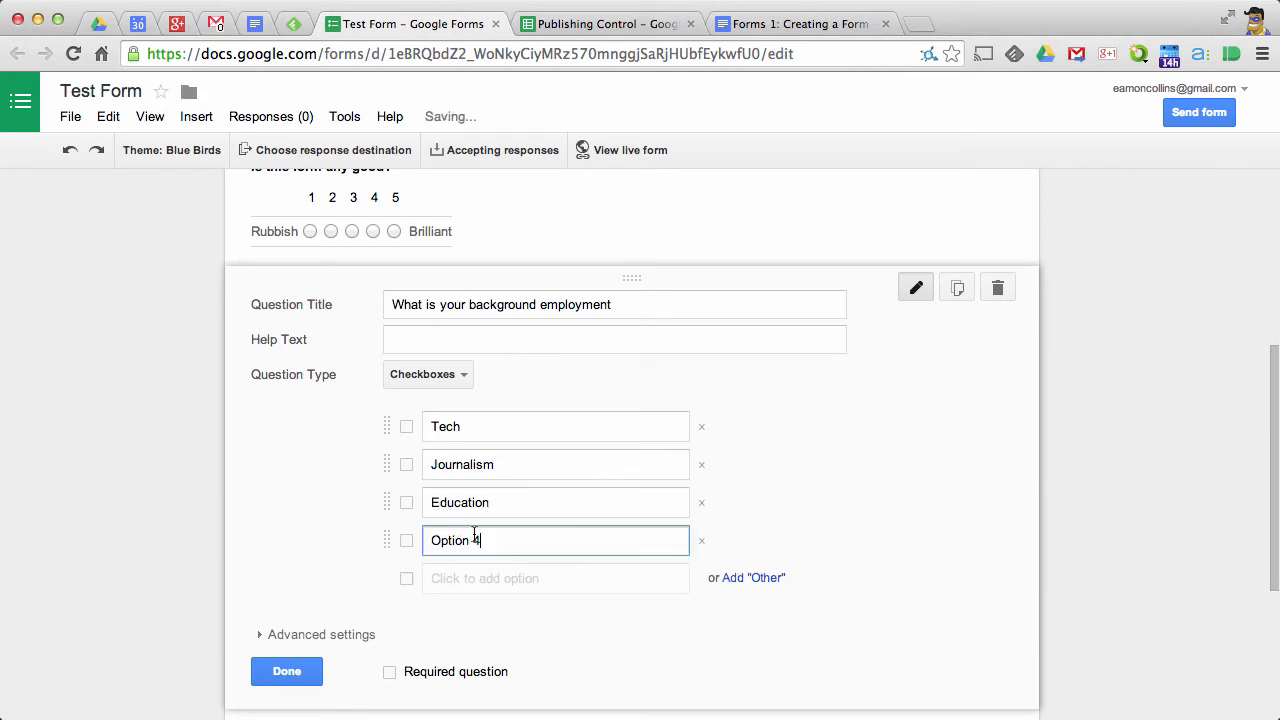
triple_click(506, 534)
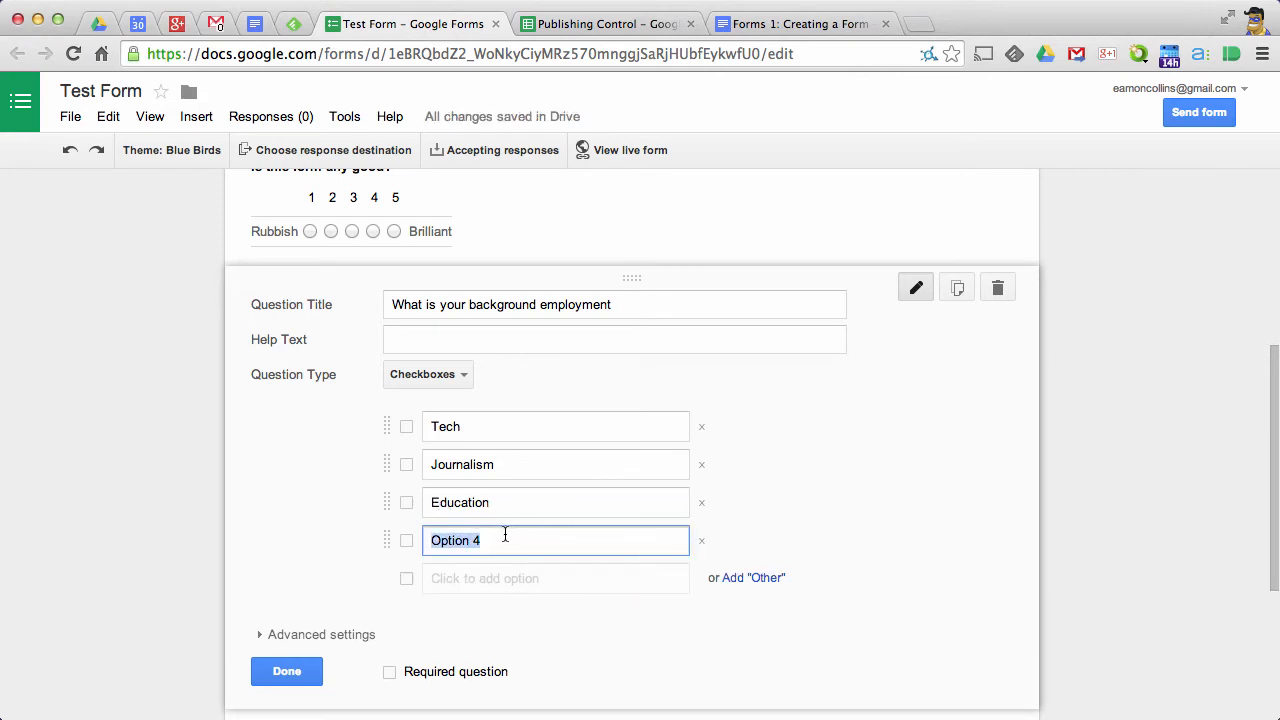
text(Student)
Add "Other" as the fifth option of the employment question and finish editing the question.
click(452, 578)
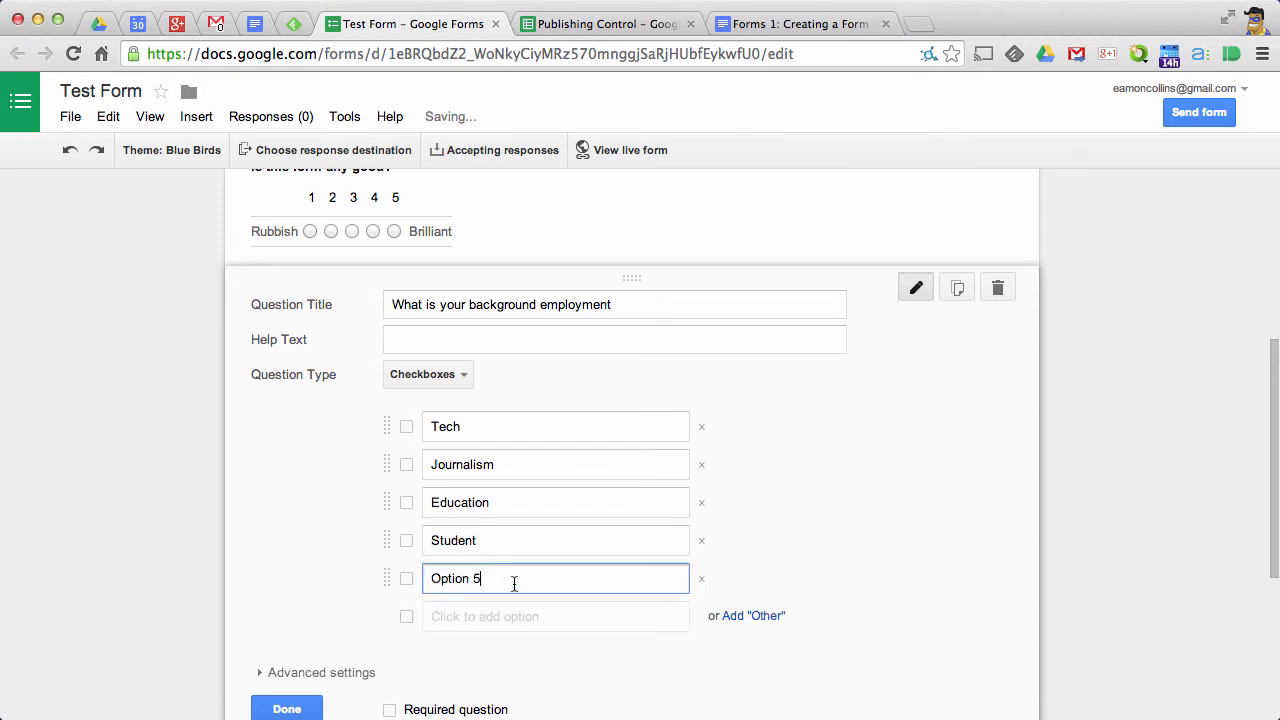
drag(494, 577, 438, 578)
text(O)
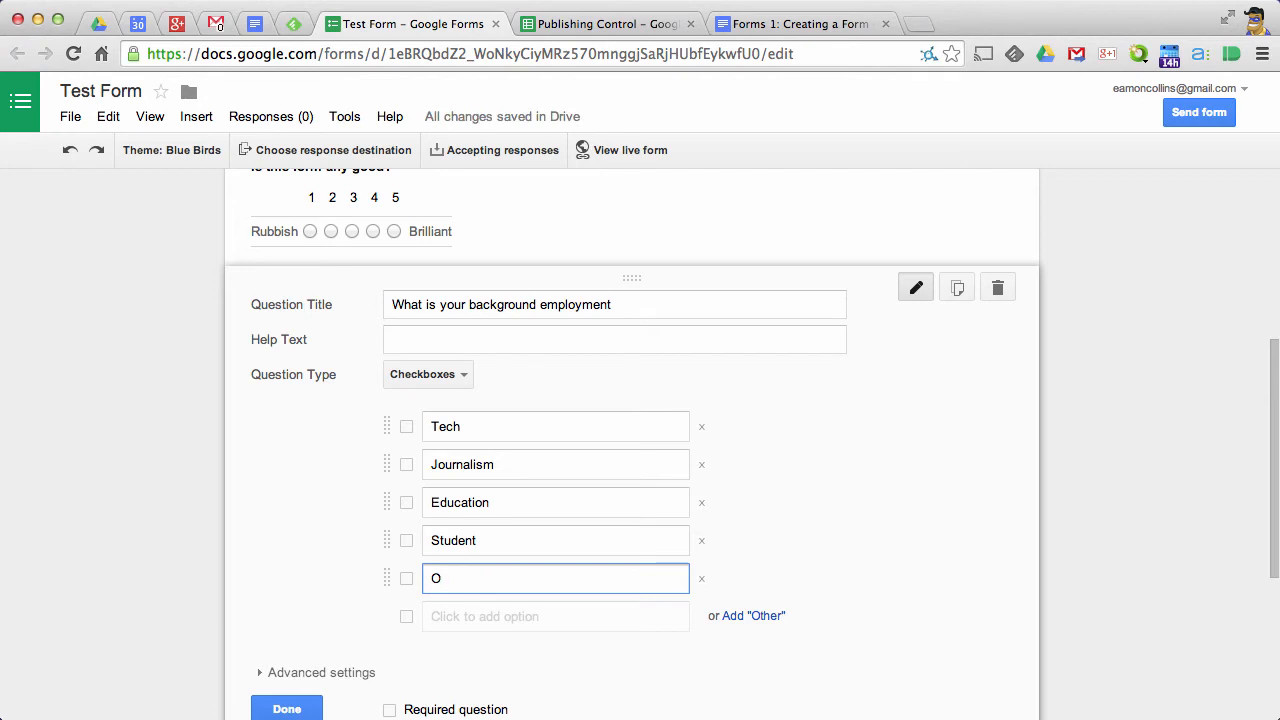
text(ther)
scroll(270, 560, down, 2)
click(279, 556)
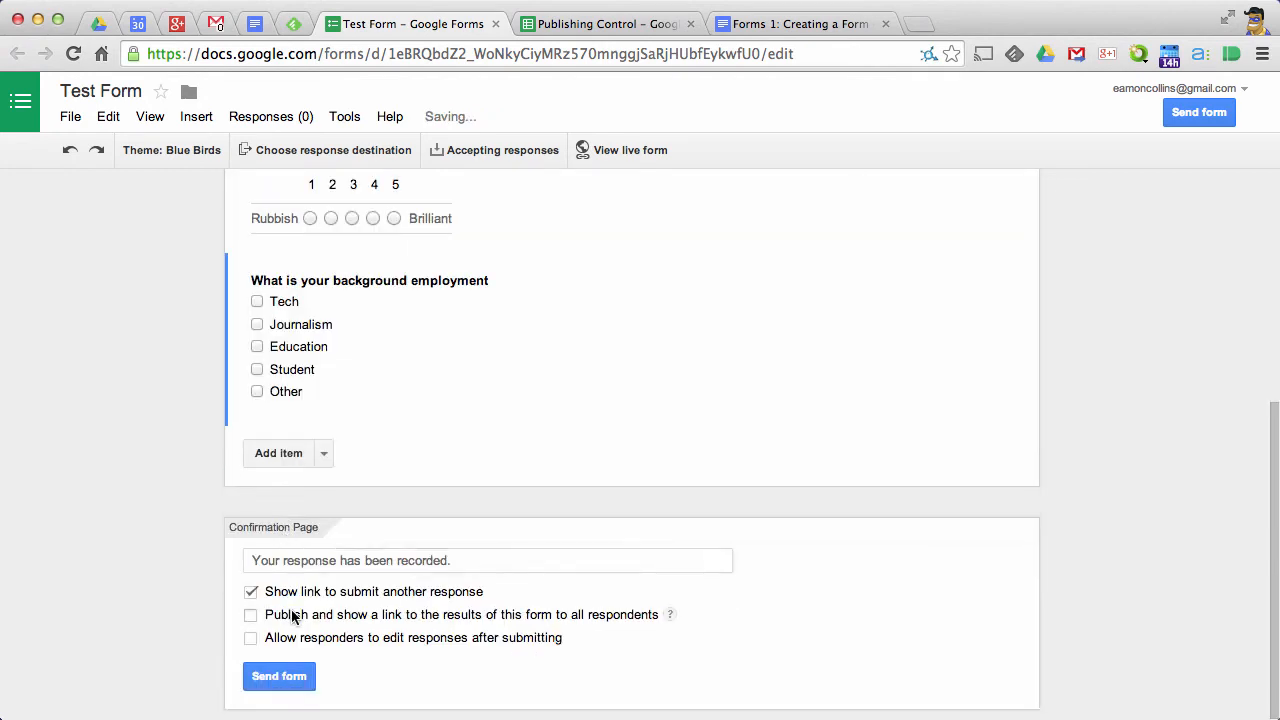
Add a fourth question of type Text titled "Please leave your email address".
click(291, 455)
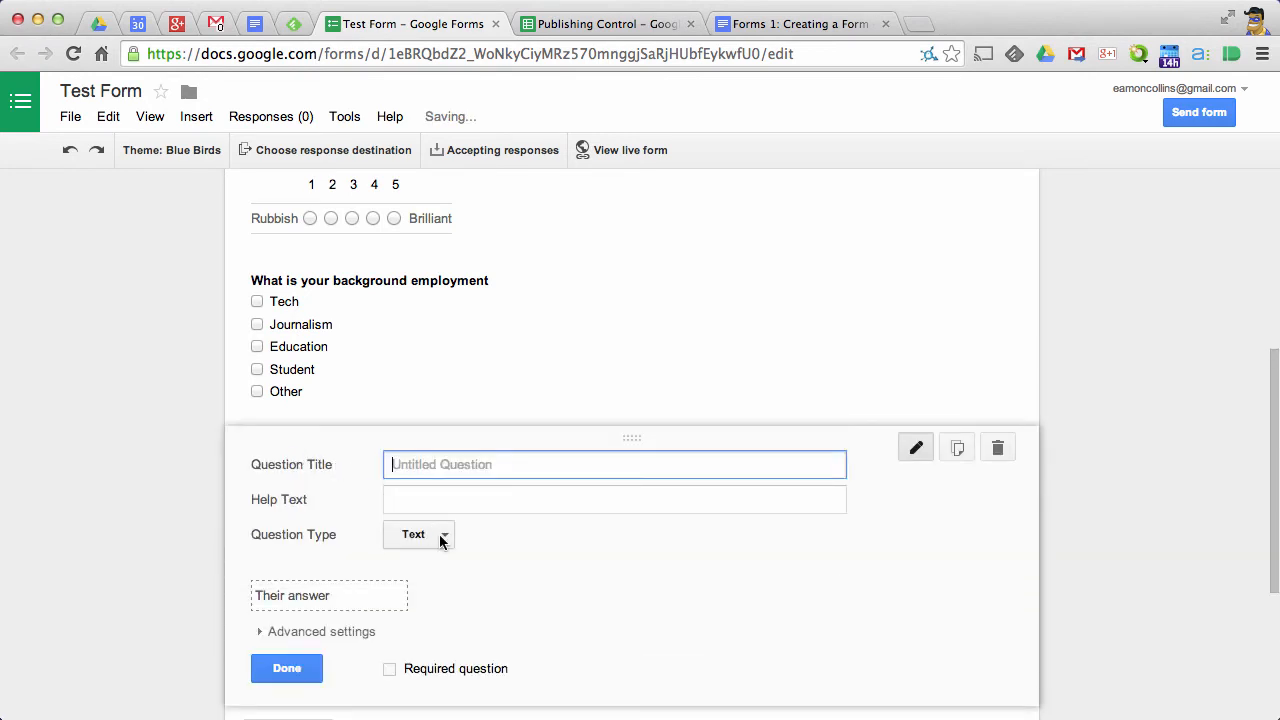
scroll(423, 529, down, 2)
click(427, 375)
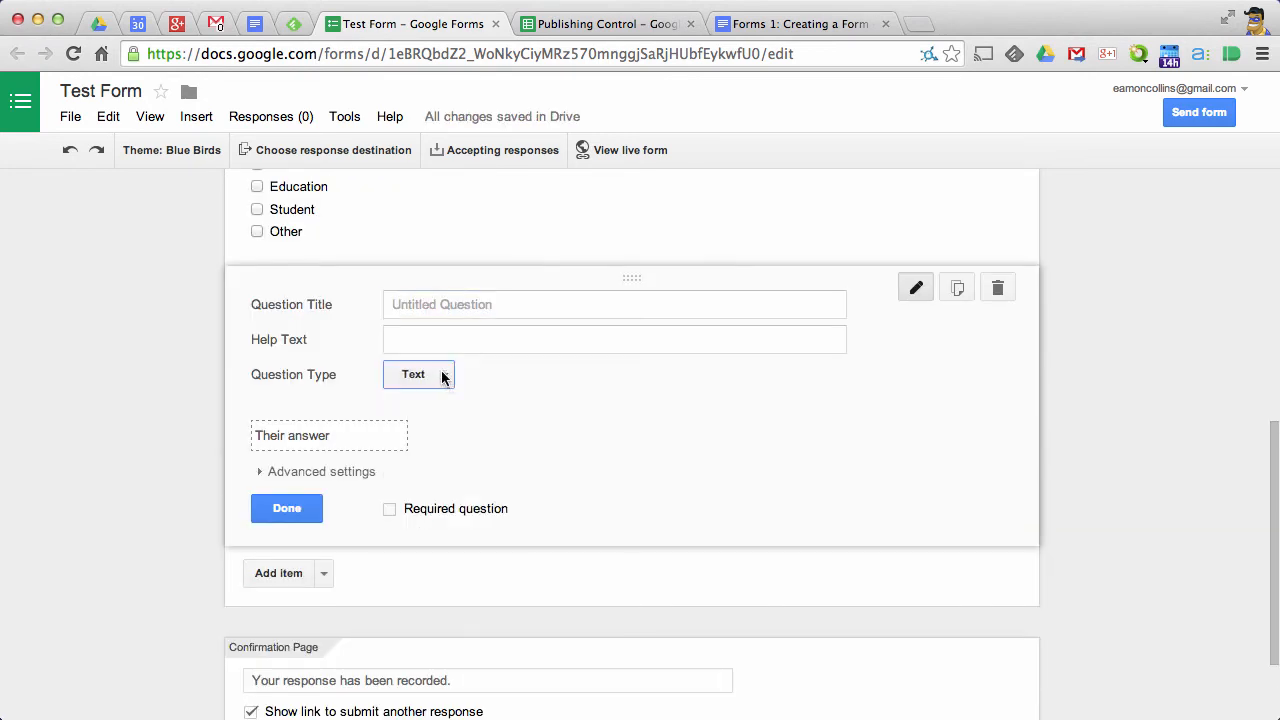
text(Please le)
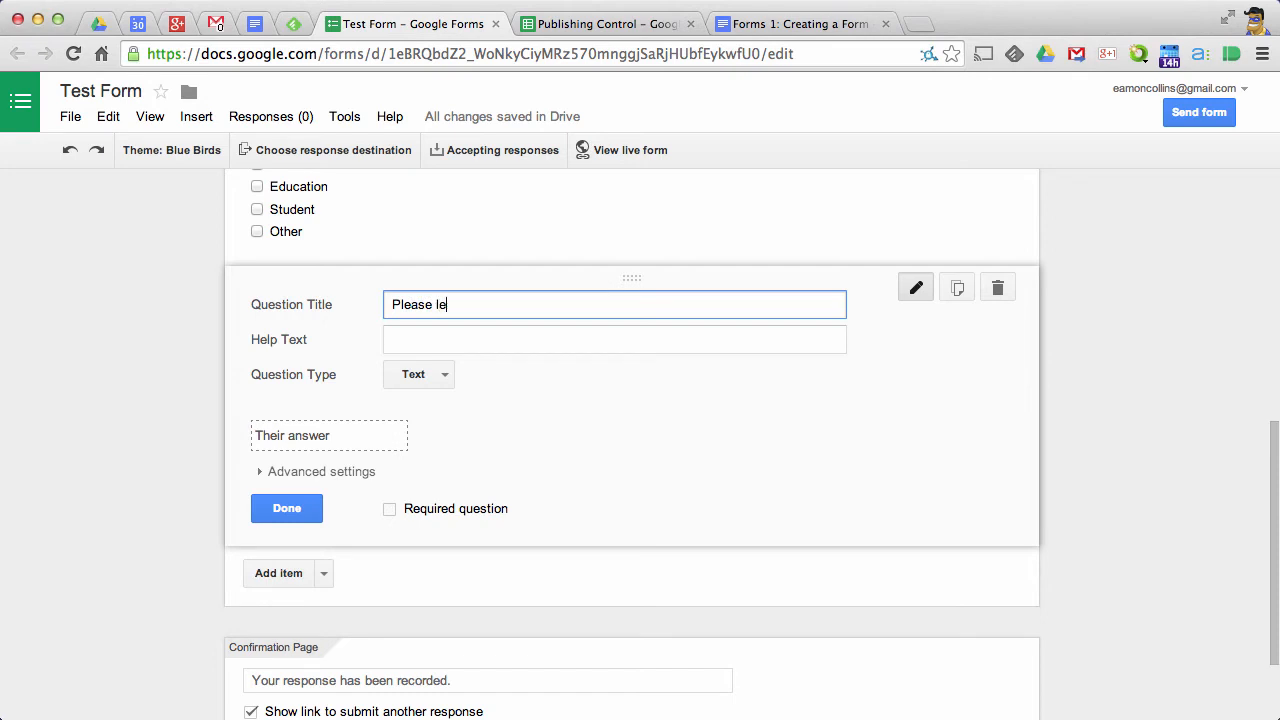
text(ave your email address)
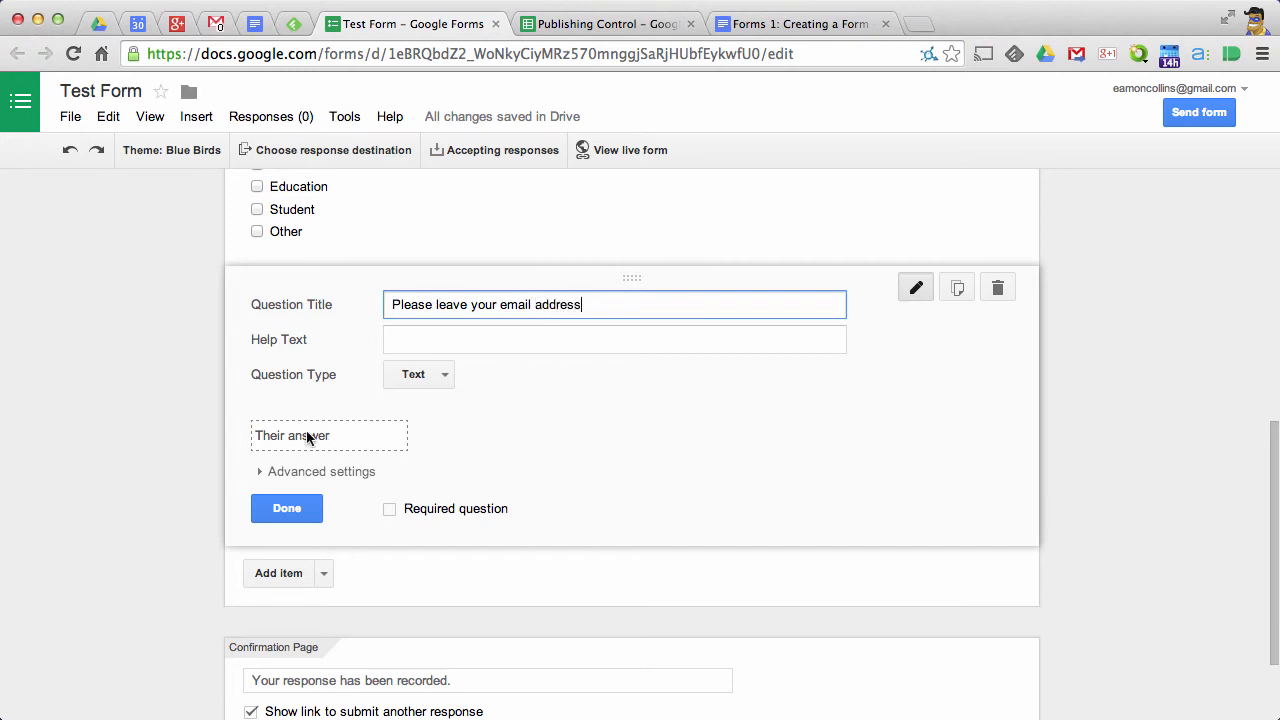
Enable data validation on the email question with the rule Text, Does not contain, "@".
click(305, 472)
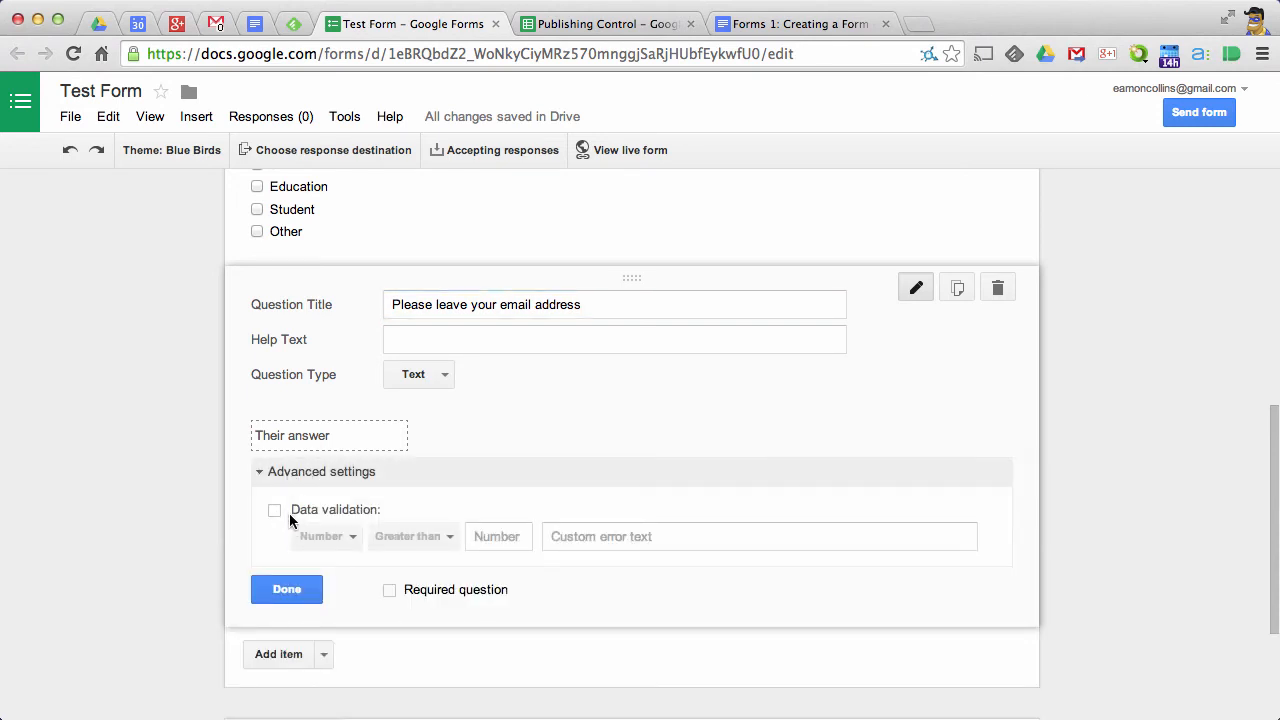
click(423, 536)
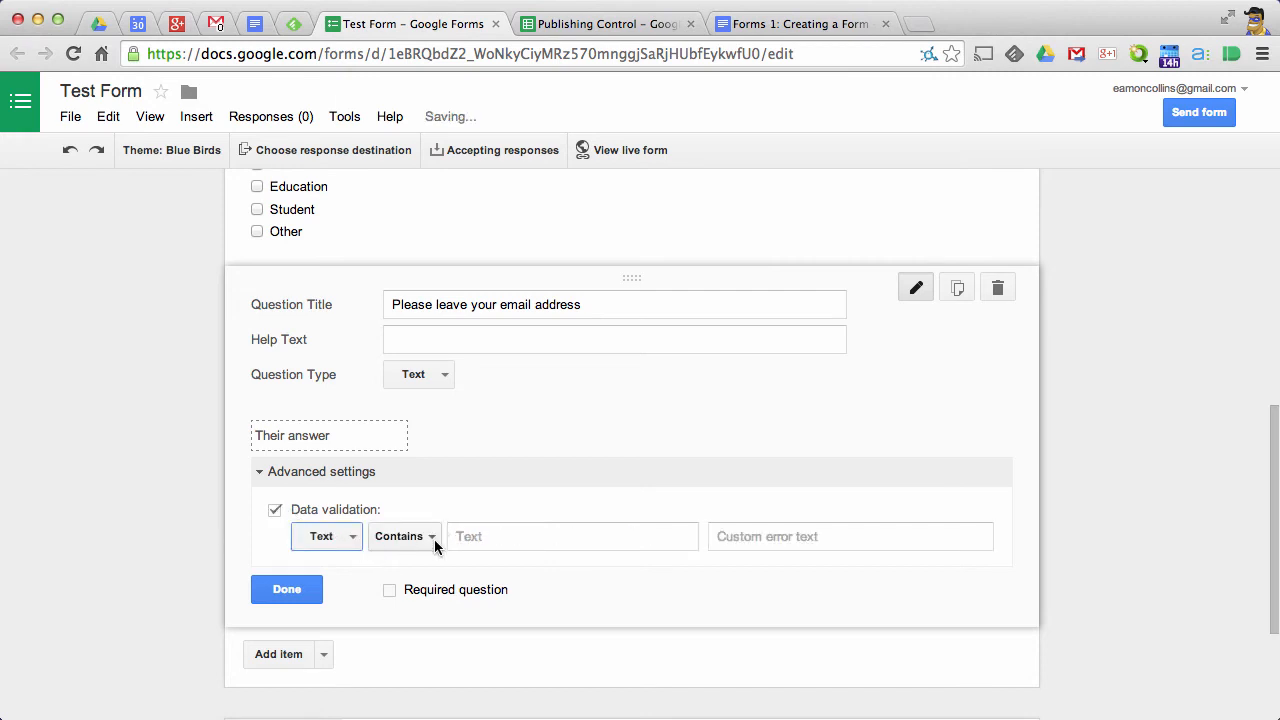
click(434, 537)
click(437, 566)
click(519, 545)
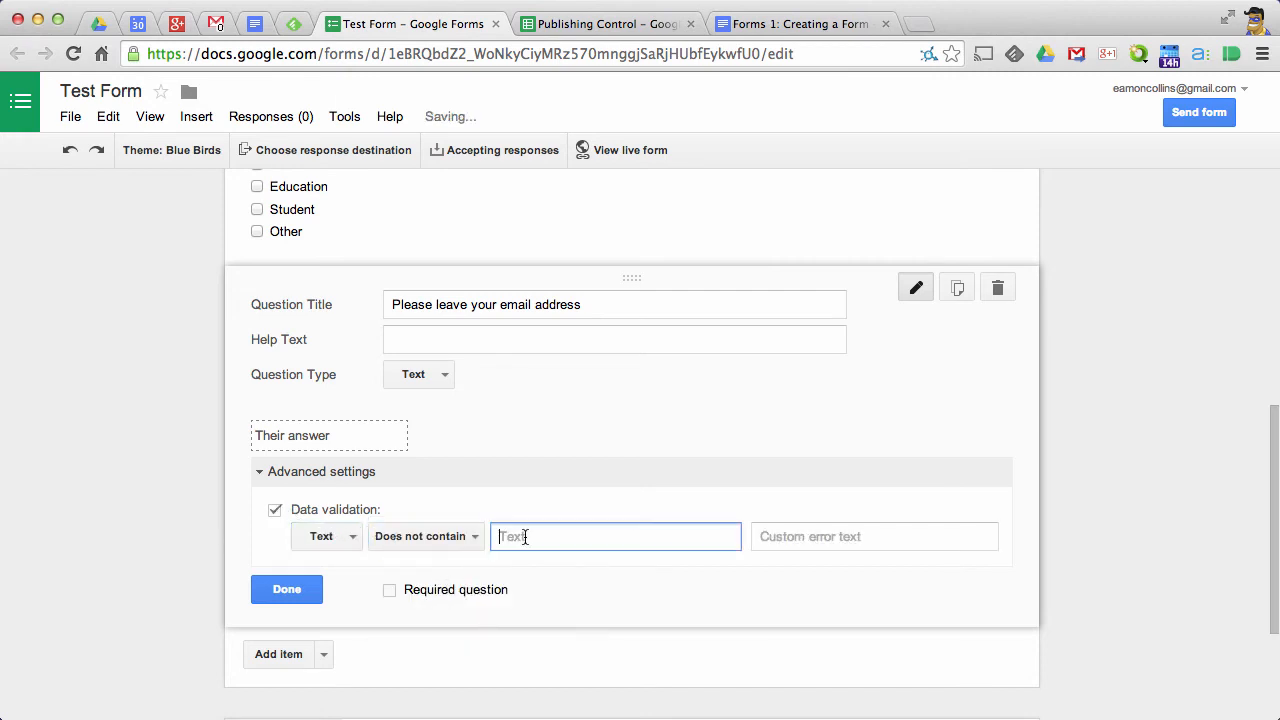
text(@)
key(Tab)
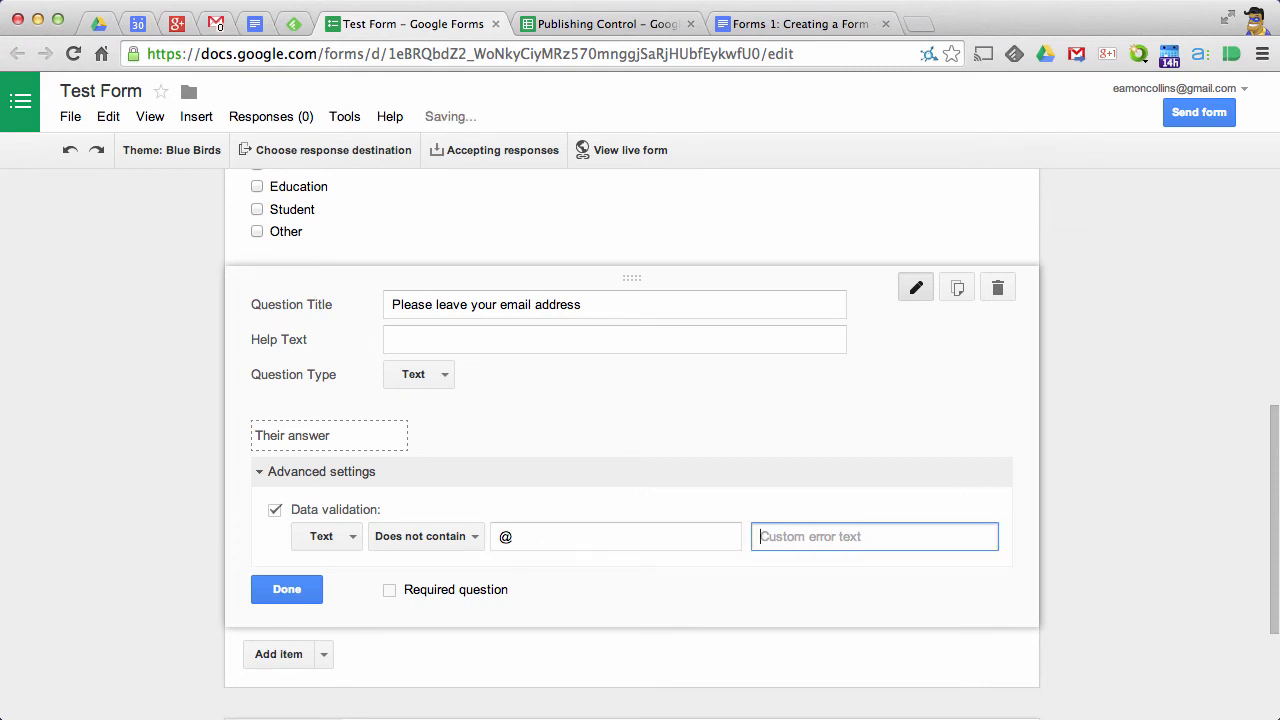
Set the custom error text to "Invalid email address", make the email question required and finish editing it.
text(Inval)
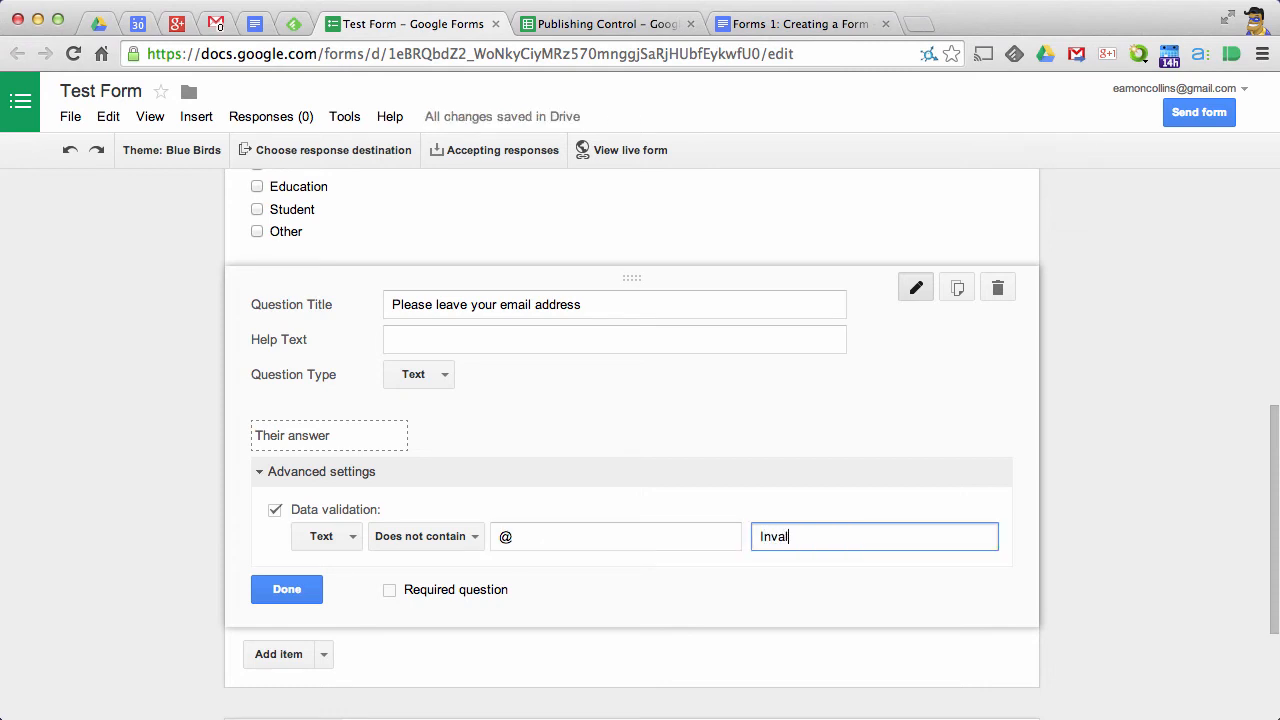
text(id email address)
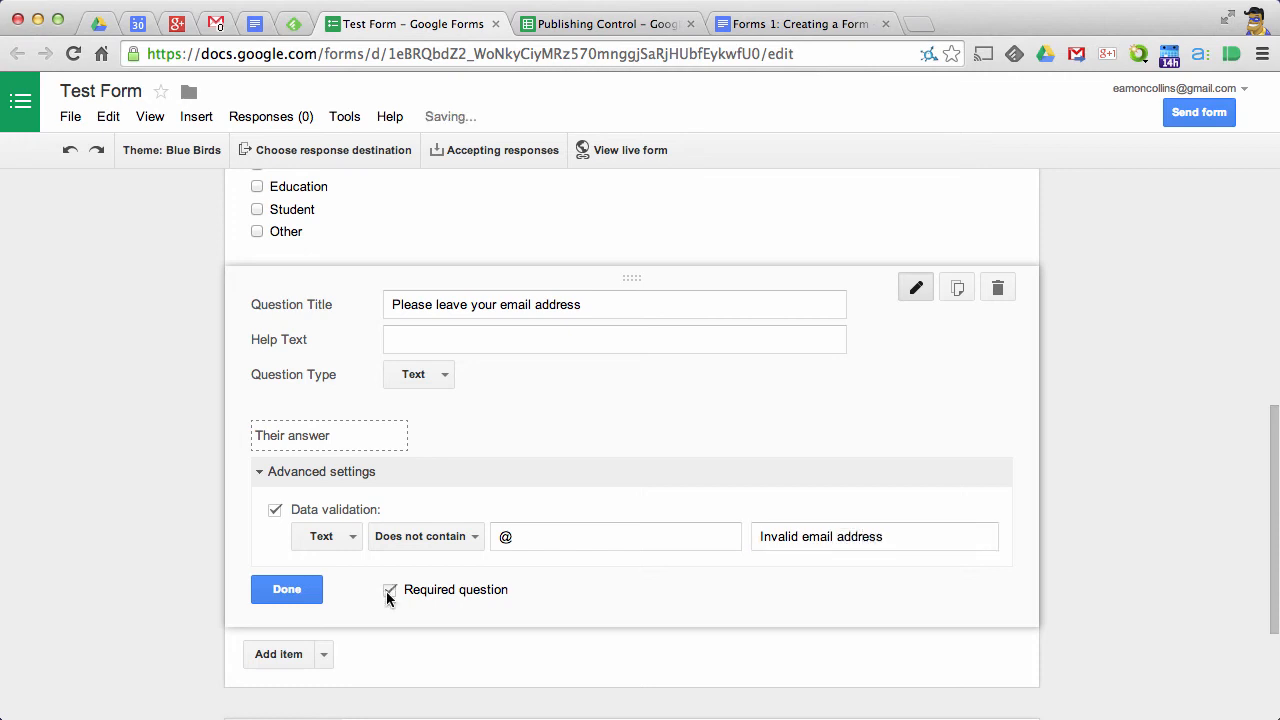
click(389, 590)
click(314, 591)
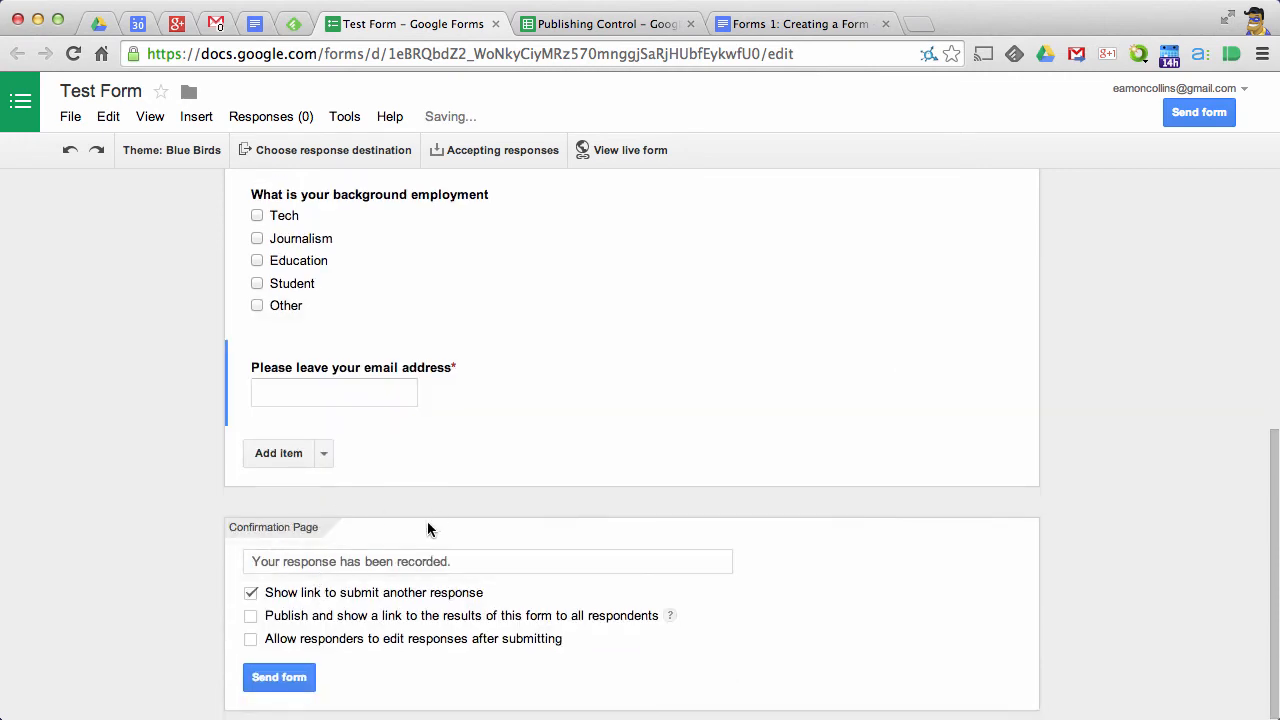
Open the live form and look through all its questions down to the submit area.
click(623, 149)
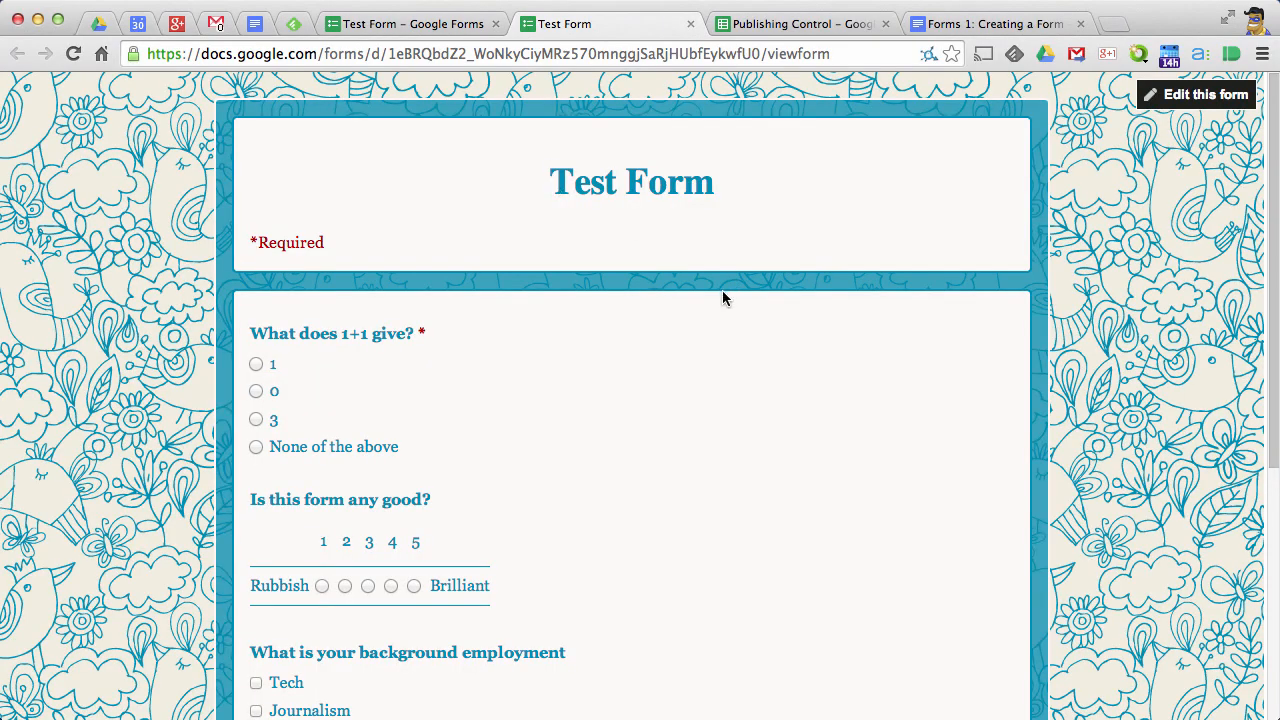
scroll(723, 298, down, 8)
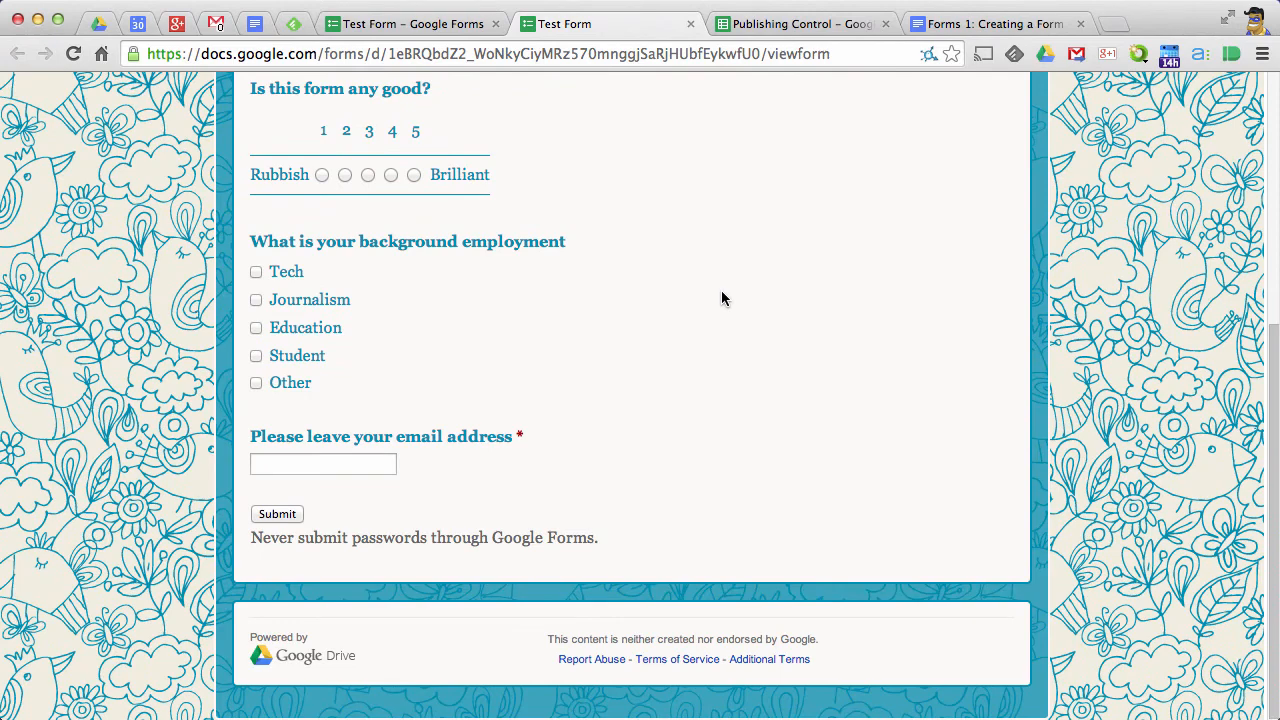
scroll(646, 217, up, 8)
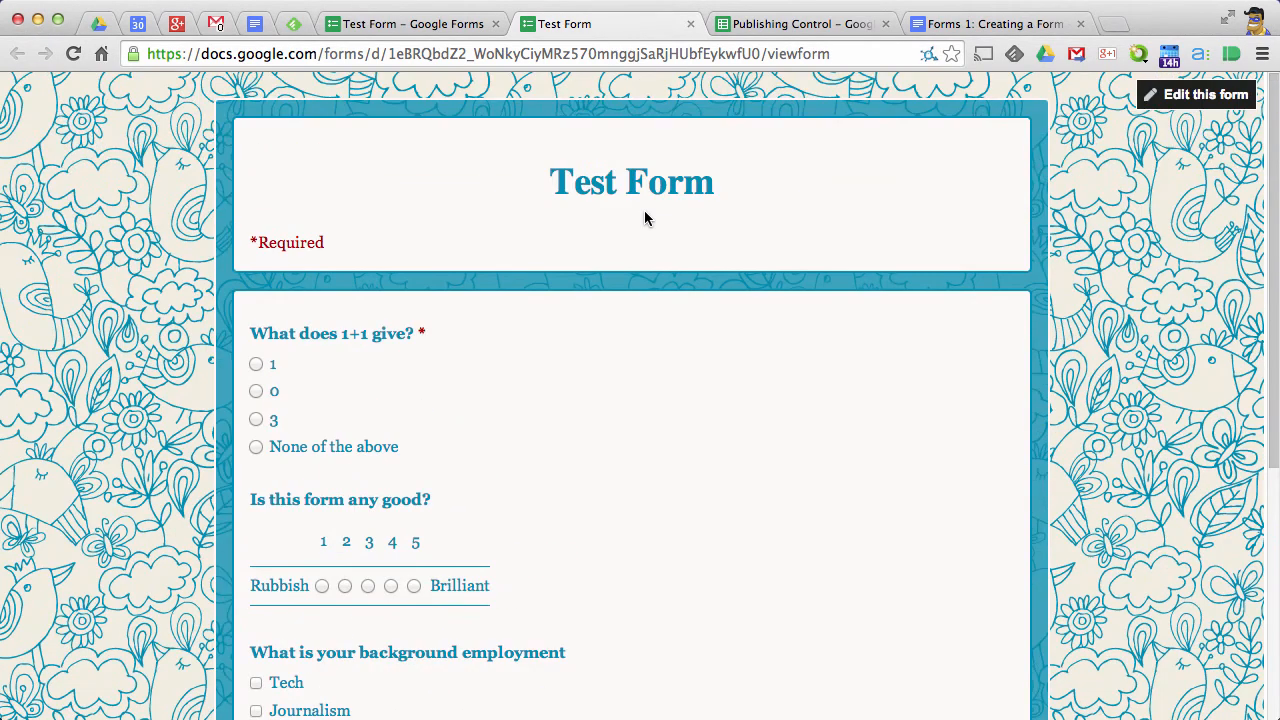
Return to the form editor and enable showing the progress bar at the bottom of form pages.
click(445, 33)
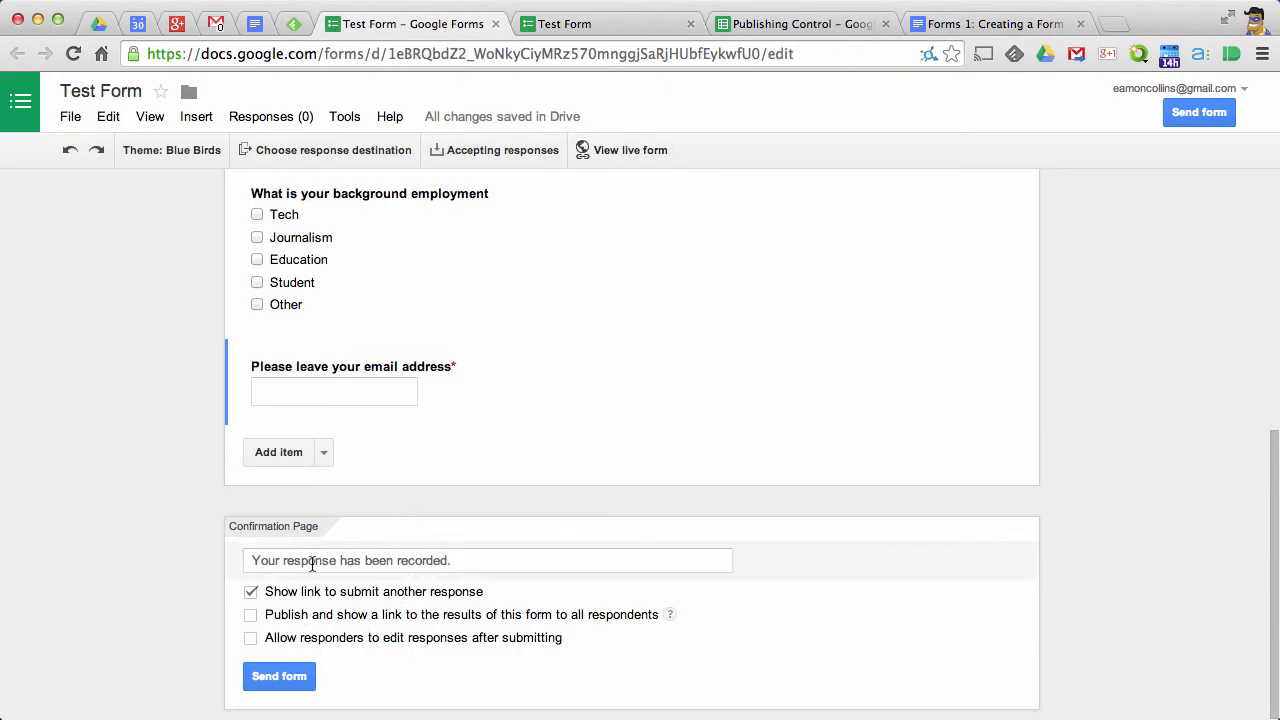
scroll(558, 483, up, 15)
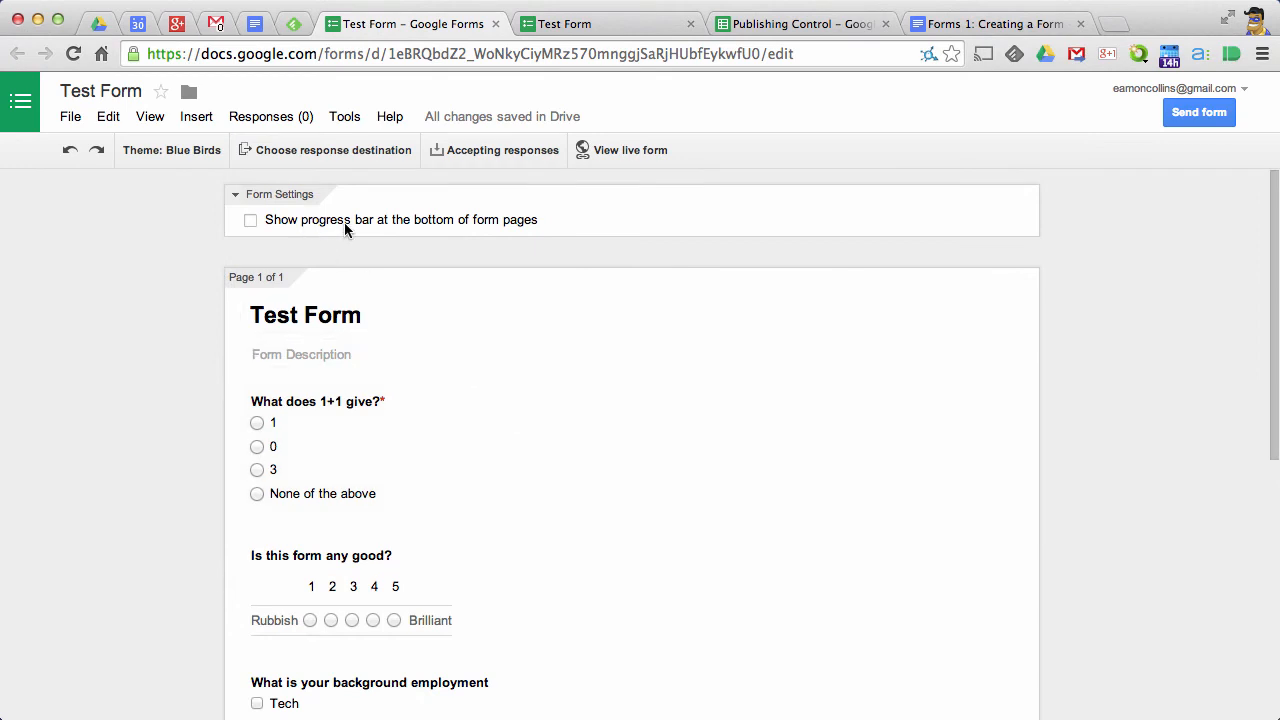
scroll(257, 221, down, 5)
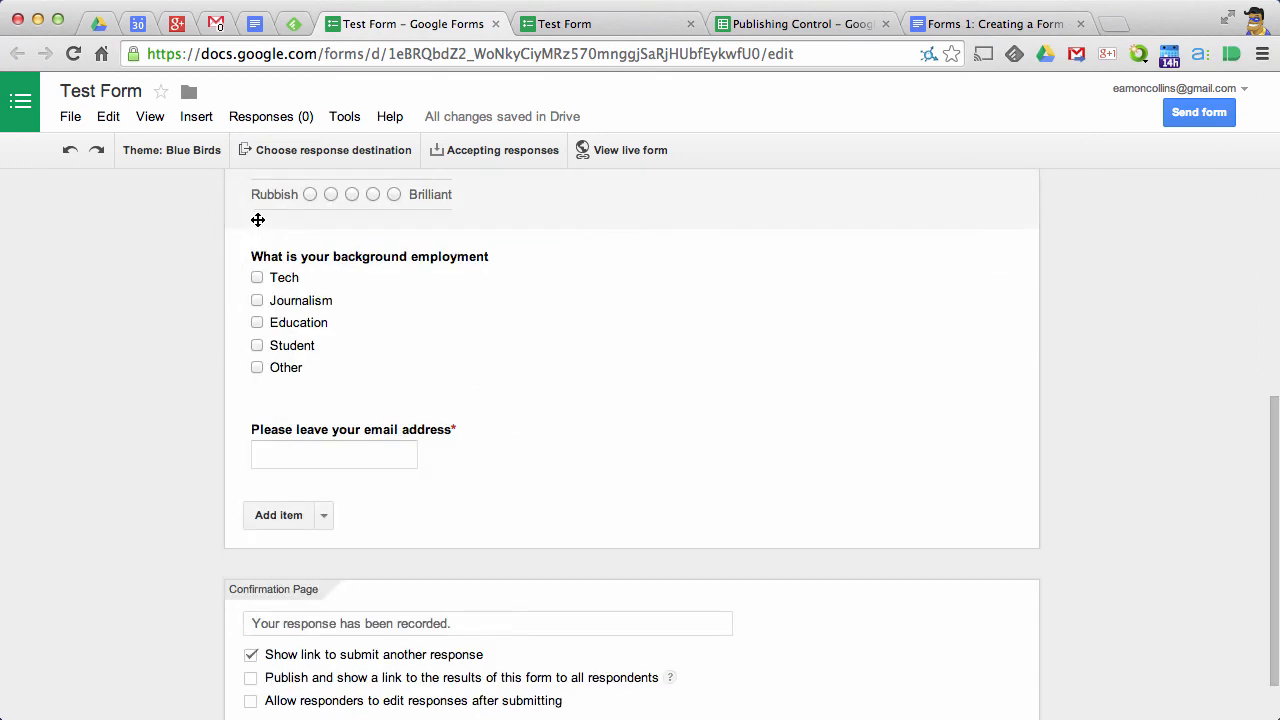
scroll(568, 361, up, 5)
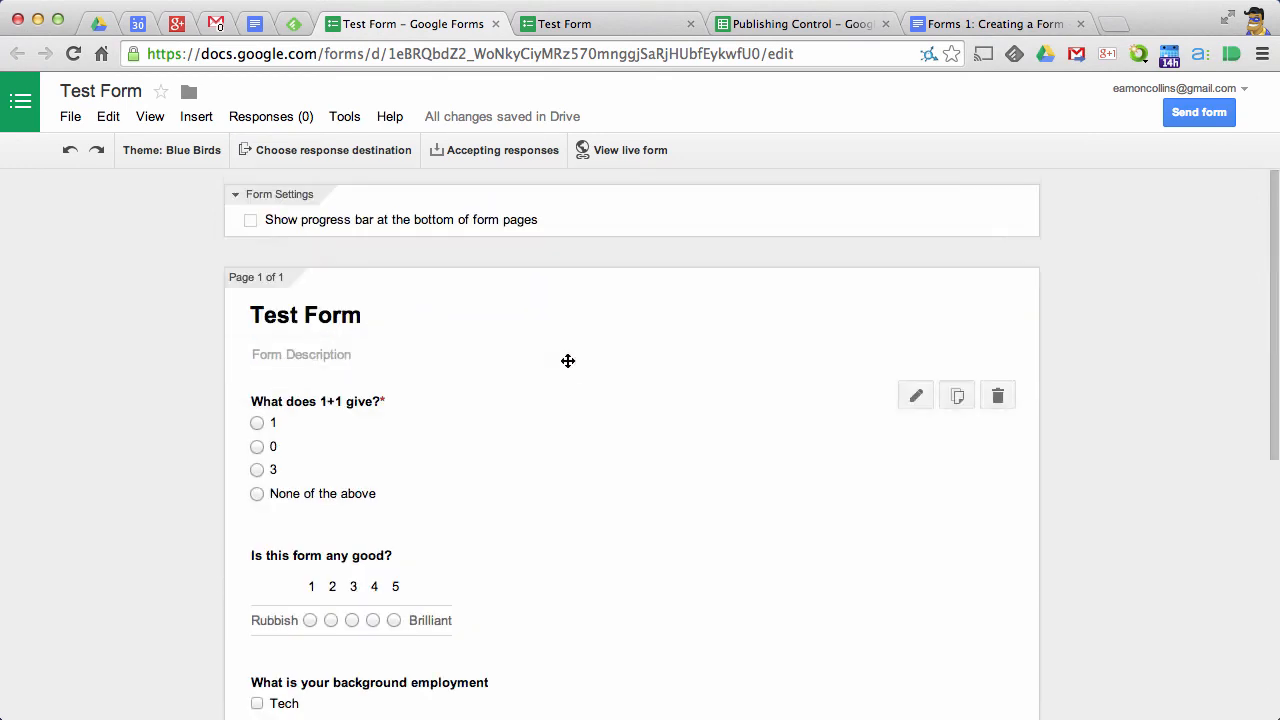
click(251, 221)
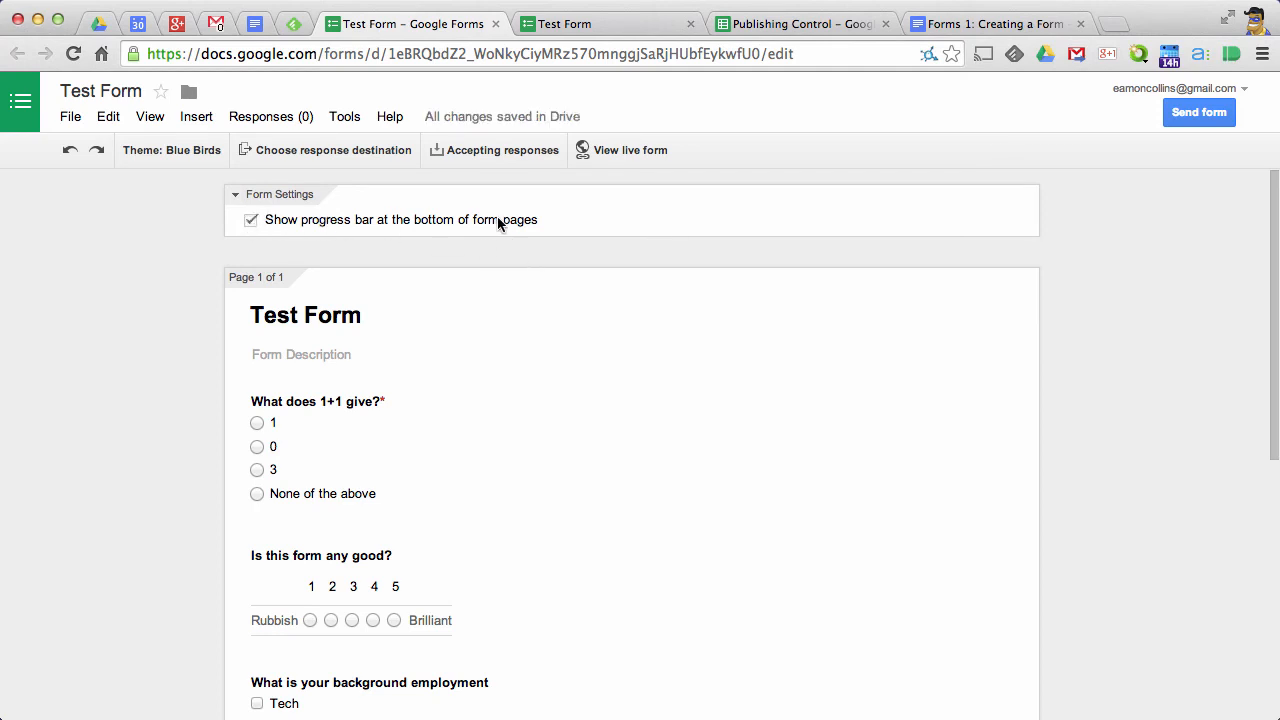
Review the form's sending options, including the website embed code, and close them without sending.
scroll(518, 330, down, 5)
scroll(430, 269, up, 5)
scroll(503, 271, down, 5)
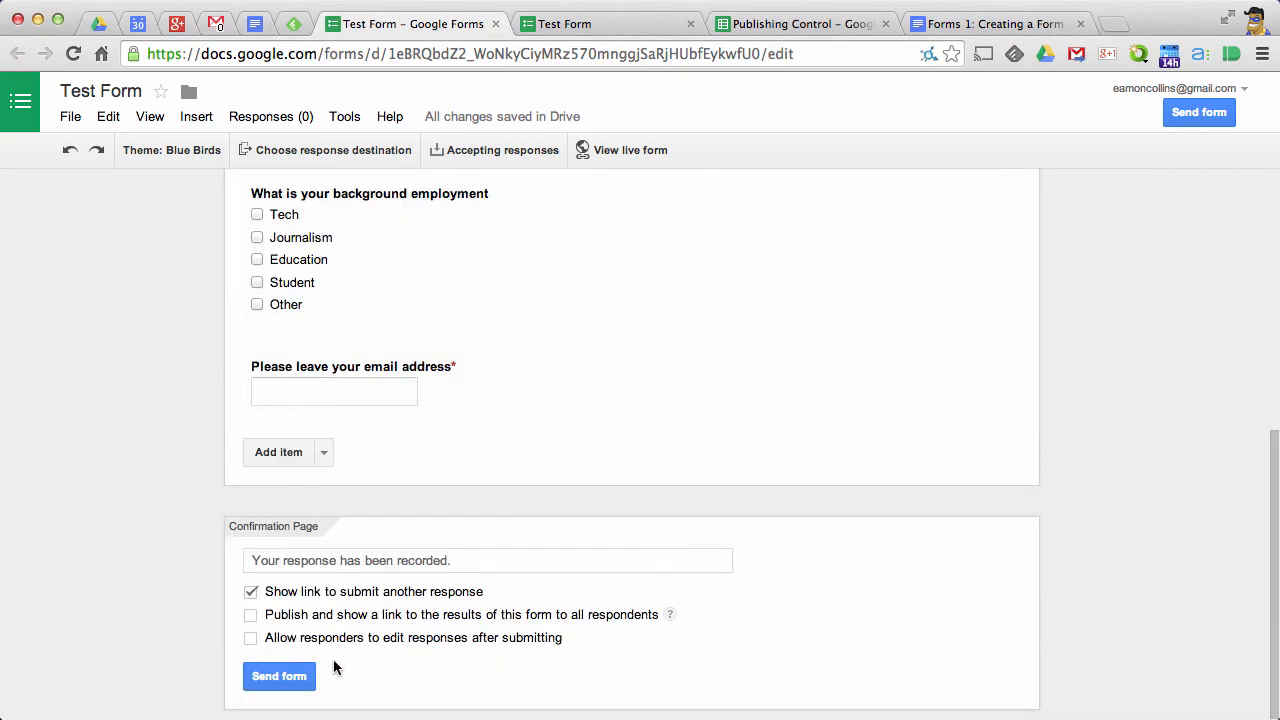
click(300, 675)
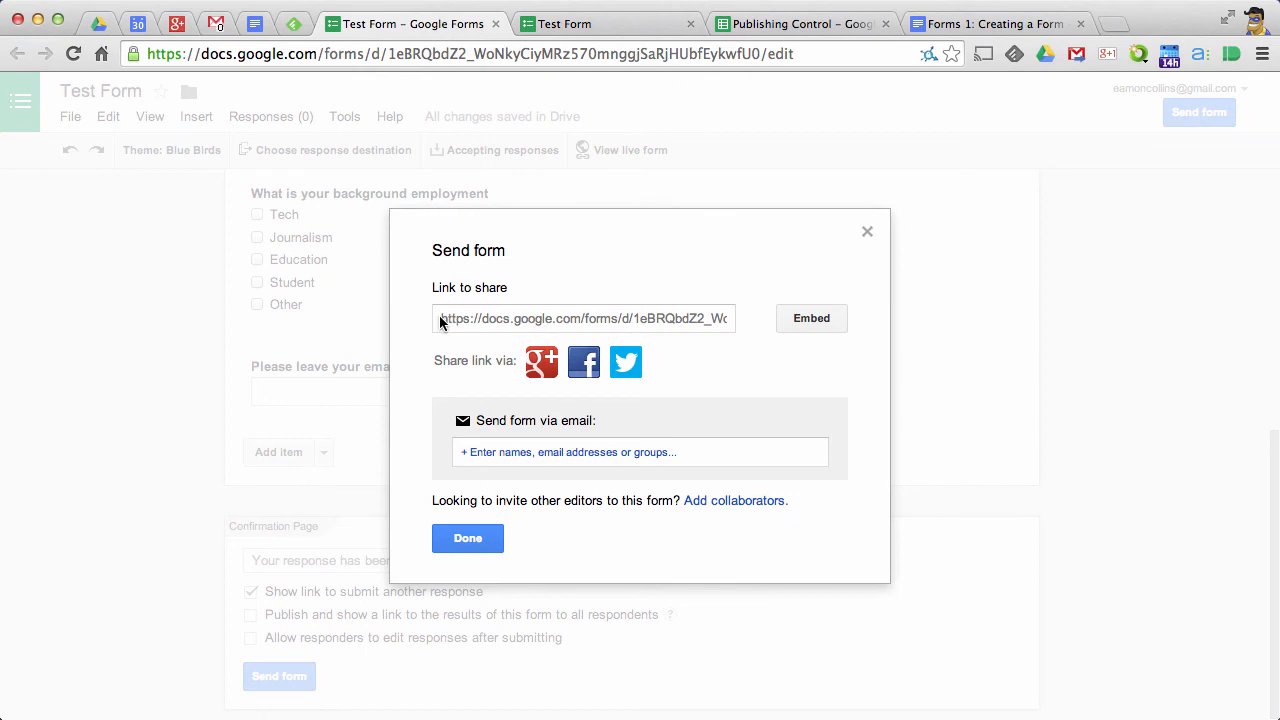
click(811, 319)
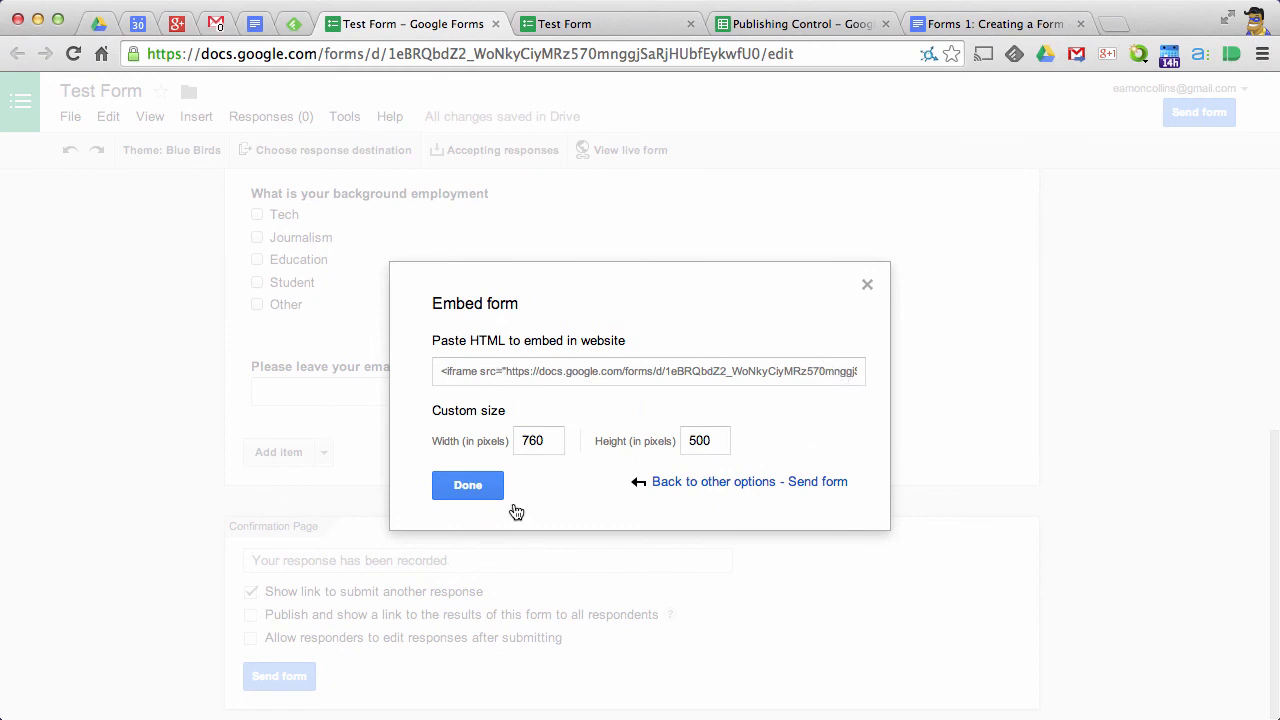
click(675, 487)
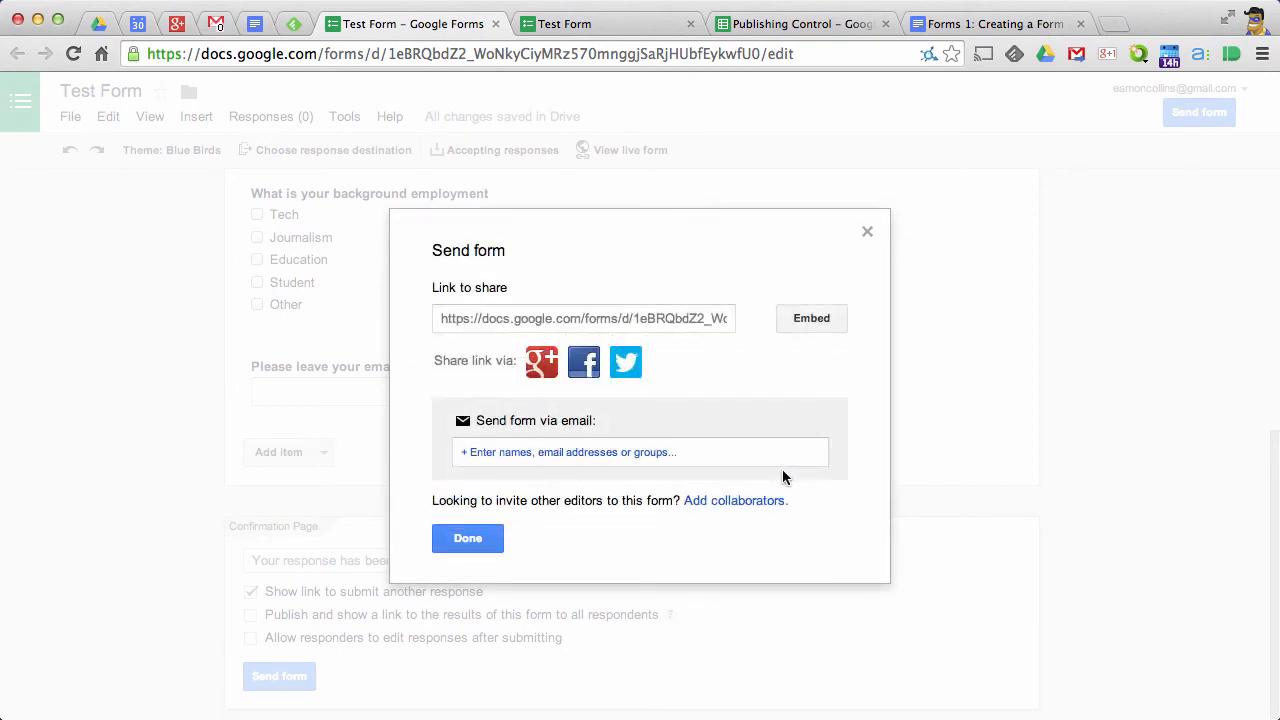
key(Escape)
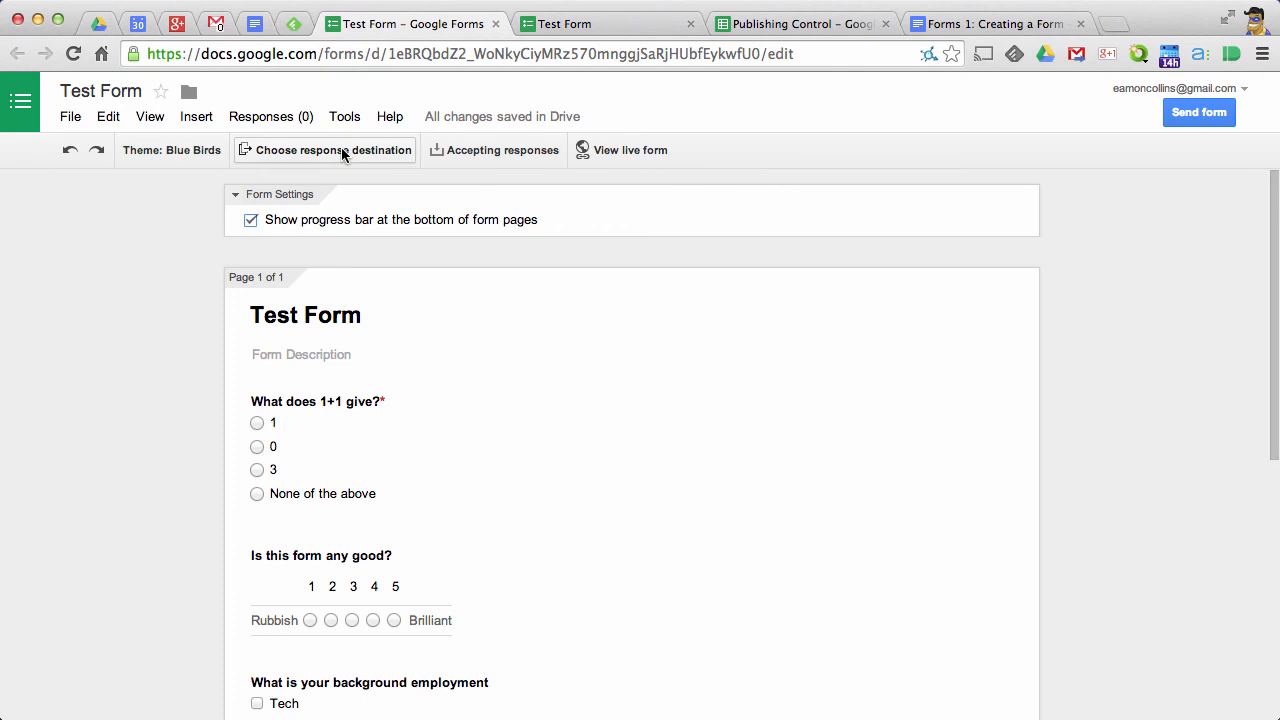
Create a new spreadsheet named "Test Form (Responses)" as the response destination and open it.
click(341, 147)
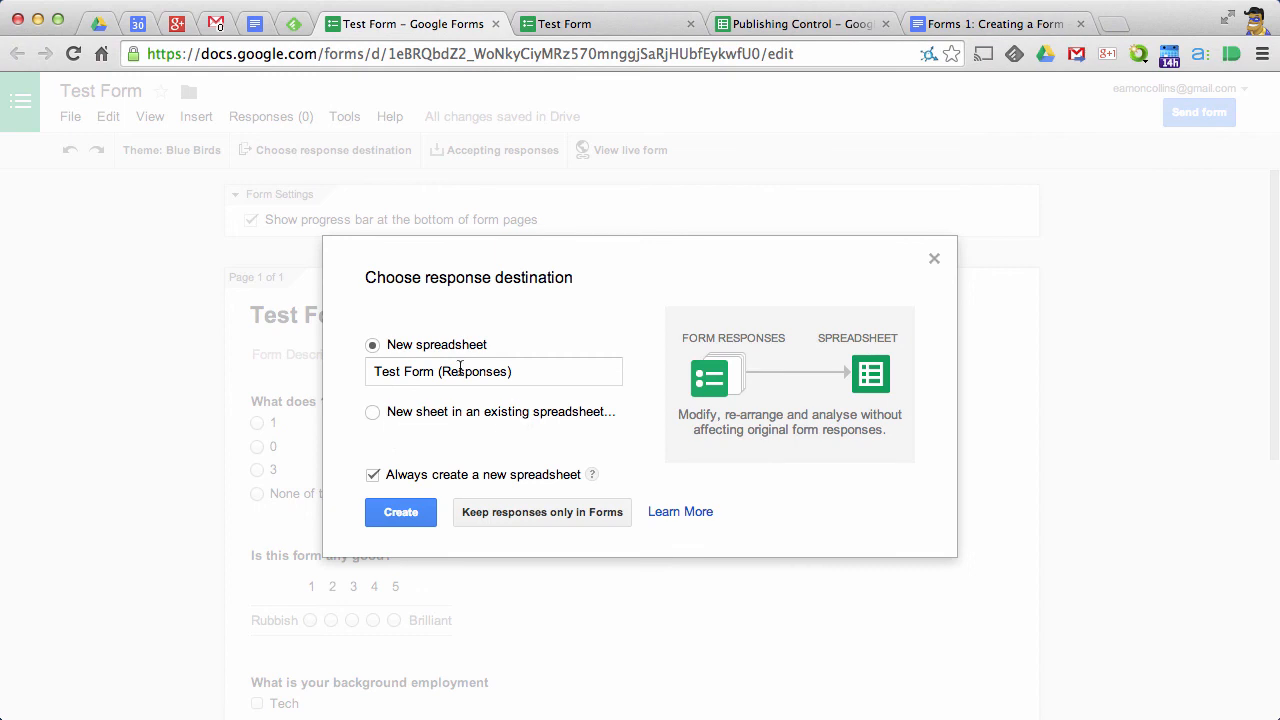
click(404, 514)
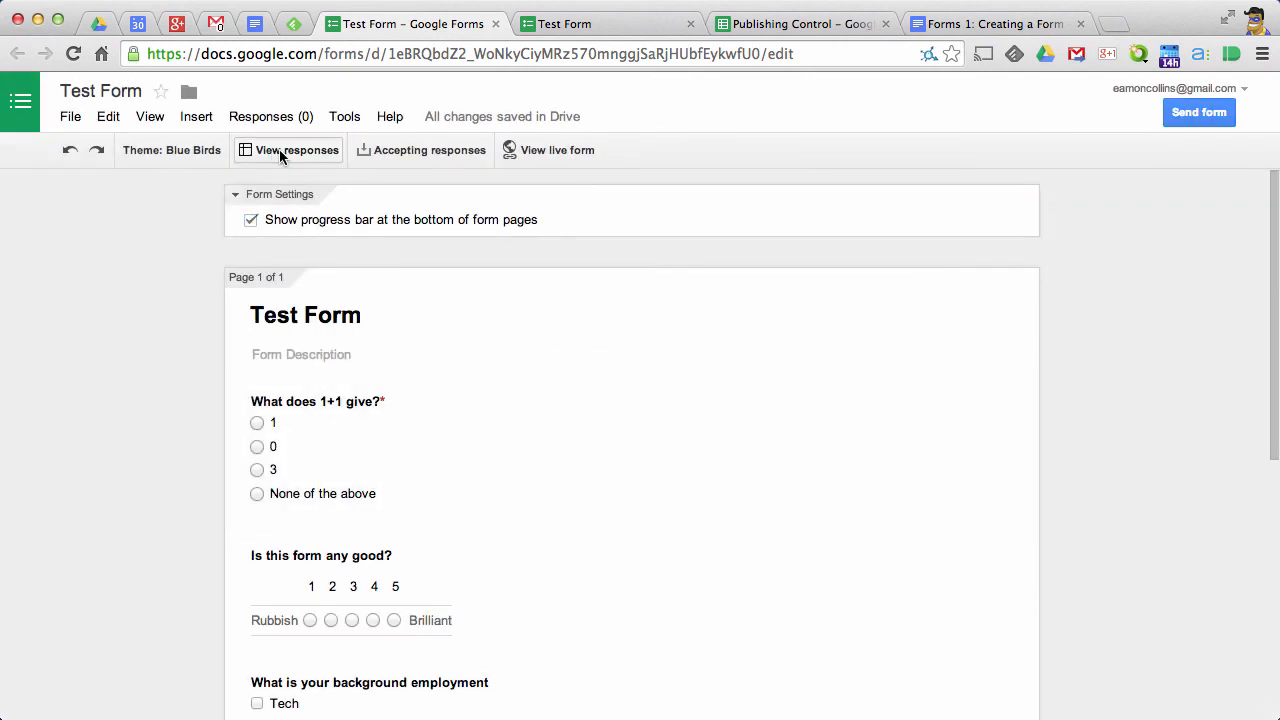
click(280, 151)
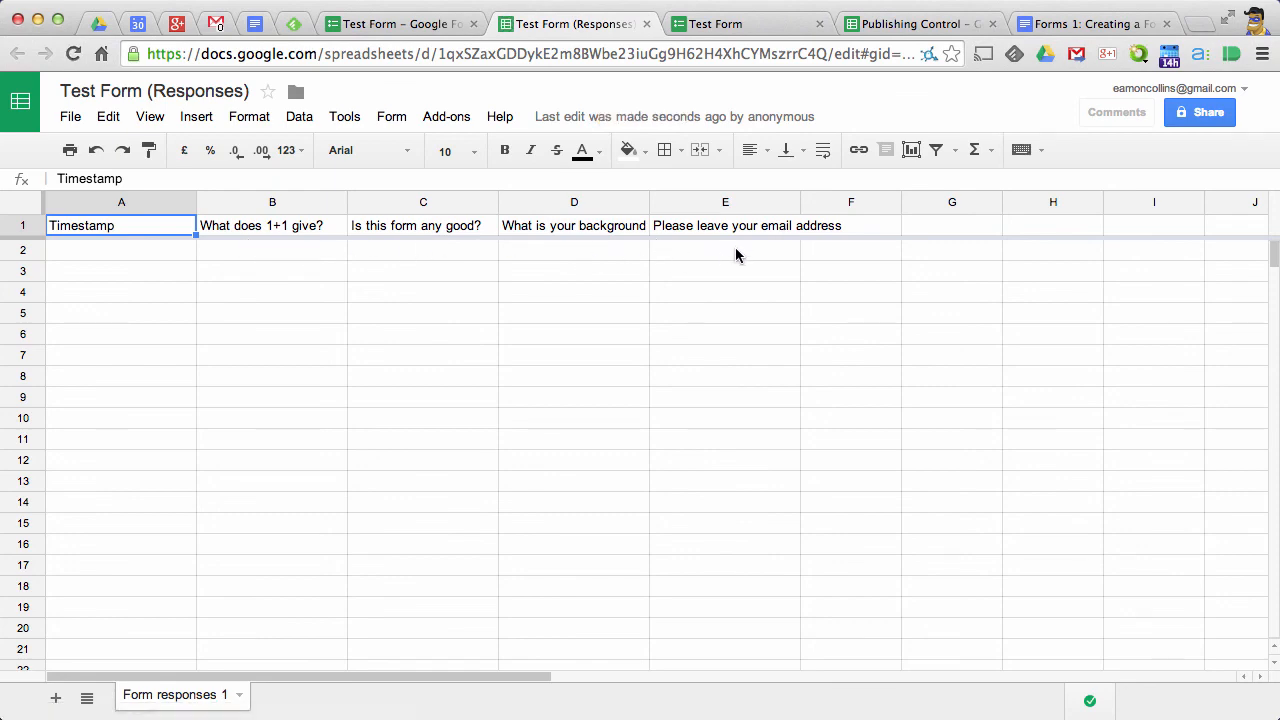
Return to the form editor and stop the form from accepting responses.
click(755, 24)
click(412, 24)
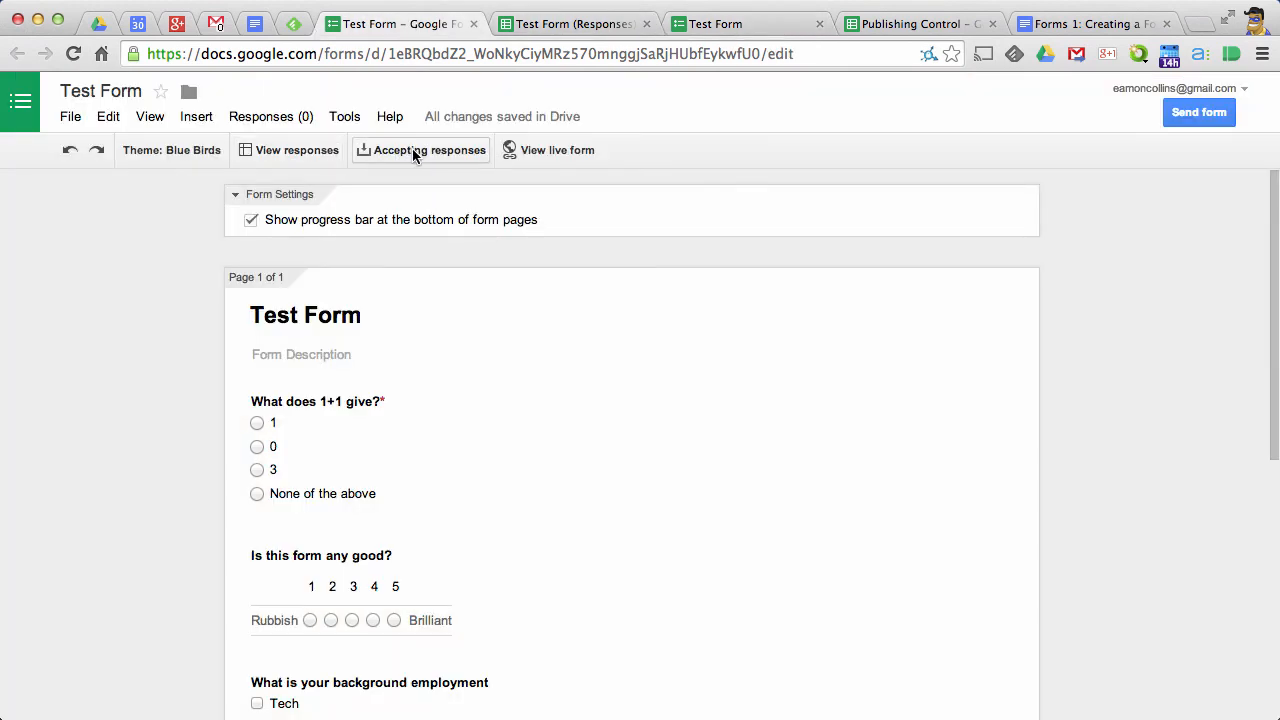
click(432, 152)
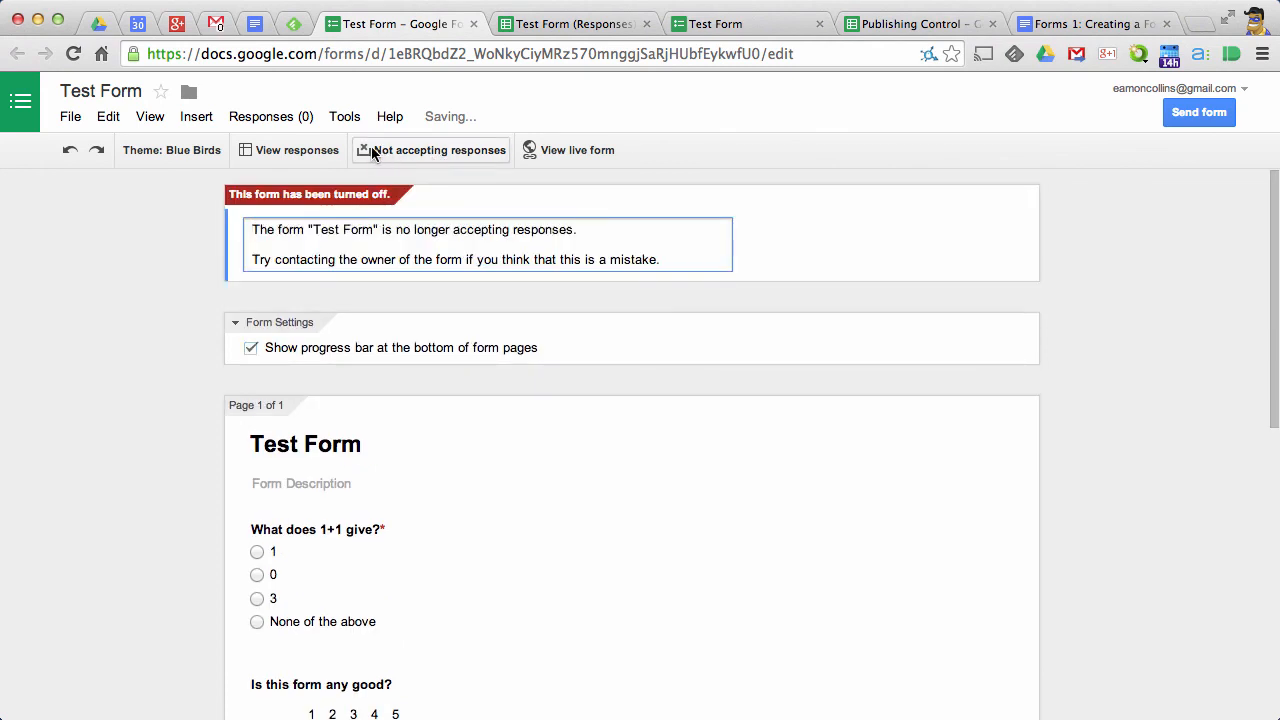